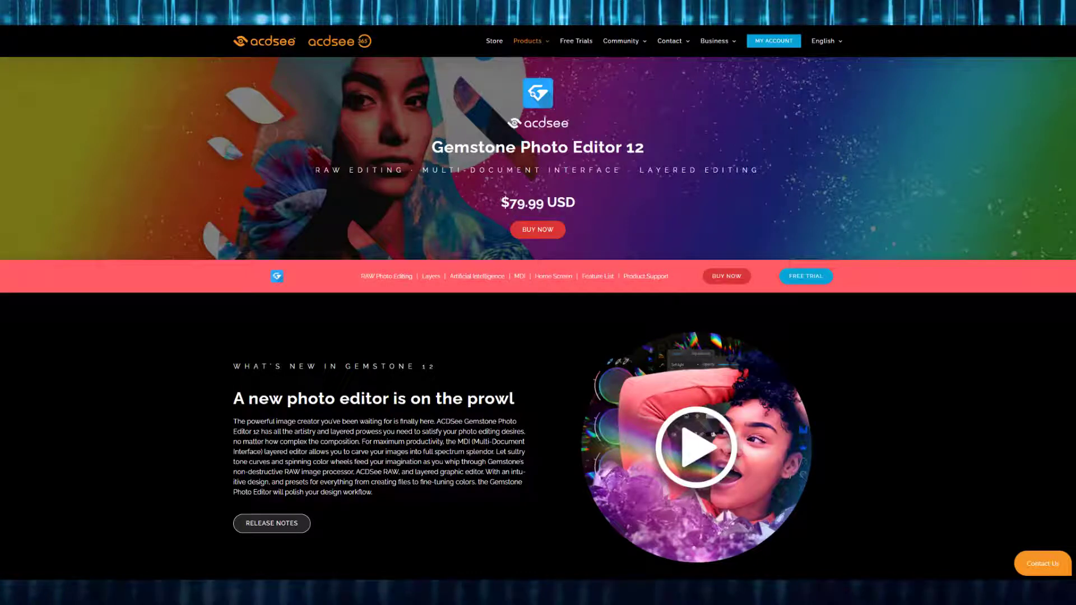
Scroll the Gemstone Photo Editor 12 product page past its features to System Requirements and Builds.
scroll(538, 314, down, 10)
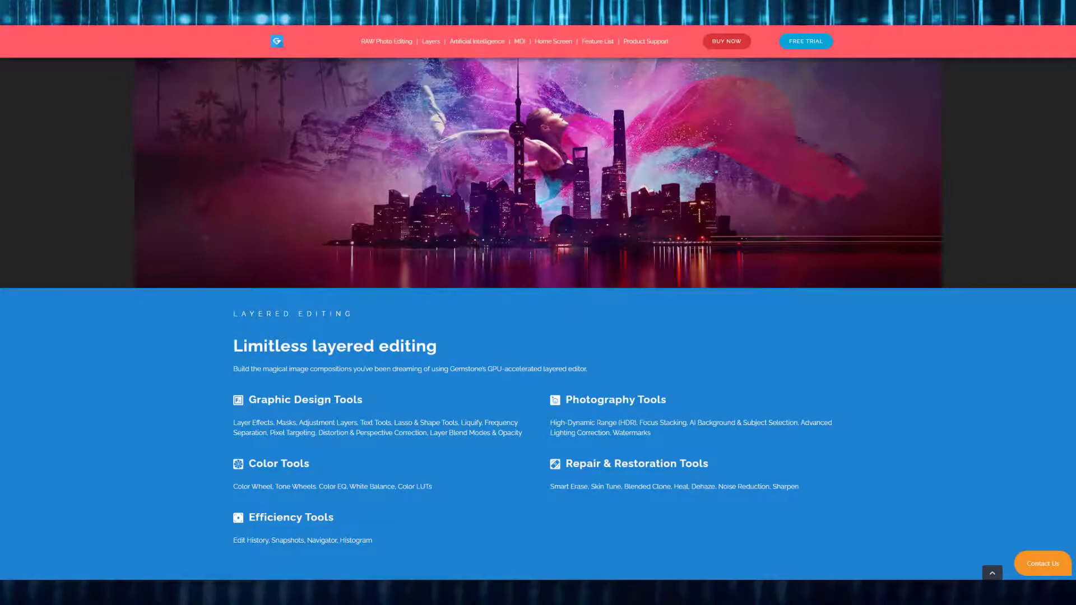
scroll(538, 319, down, 10)
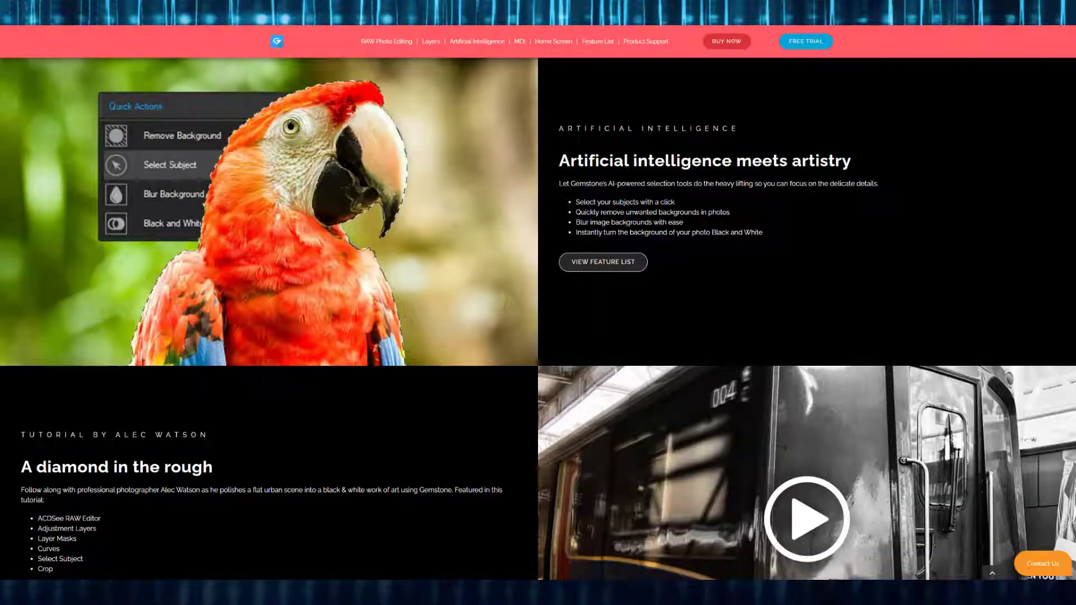
scroll(538, 314, up, 15)
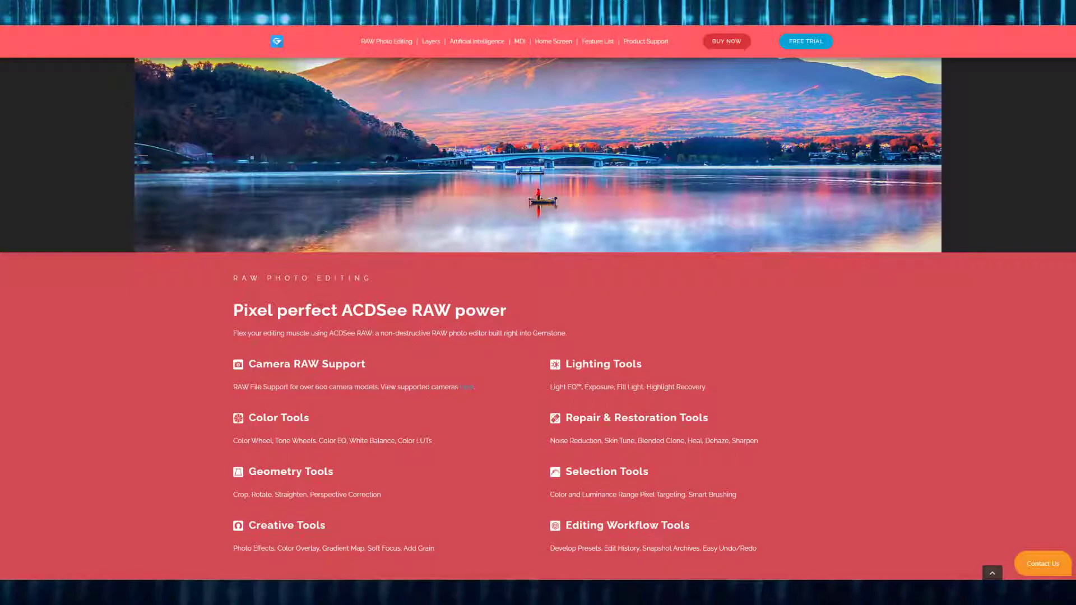
scroll(538, 319, down, 20)
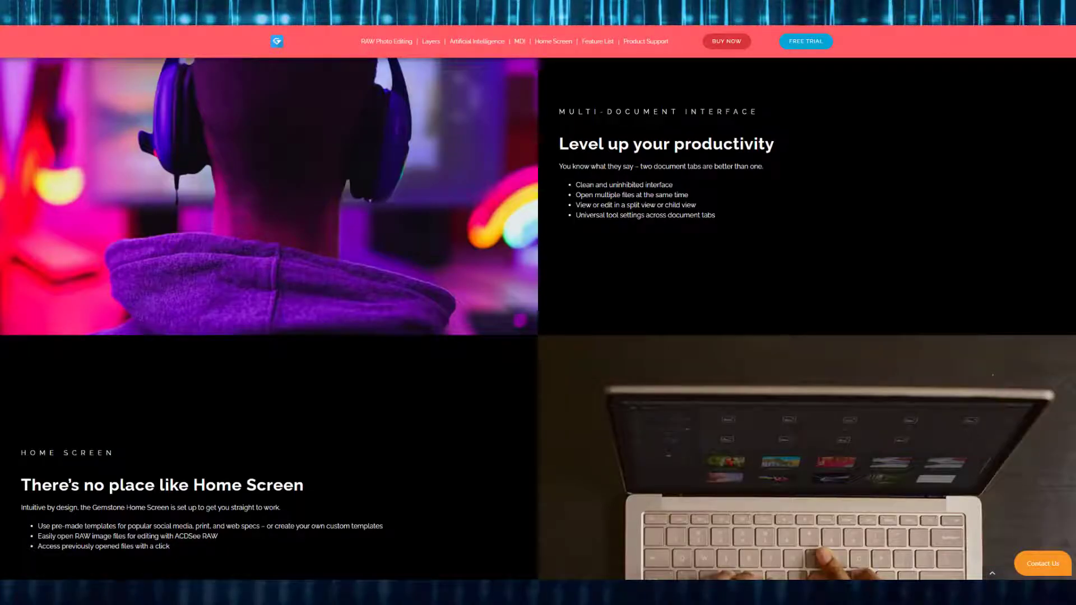
scroll(538, 318, down, 15)
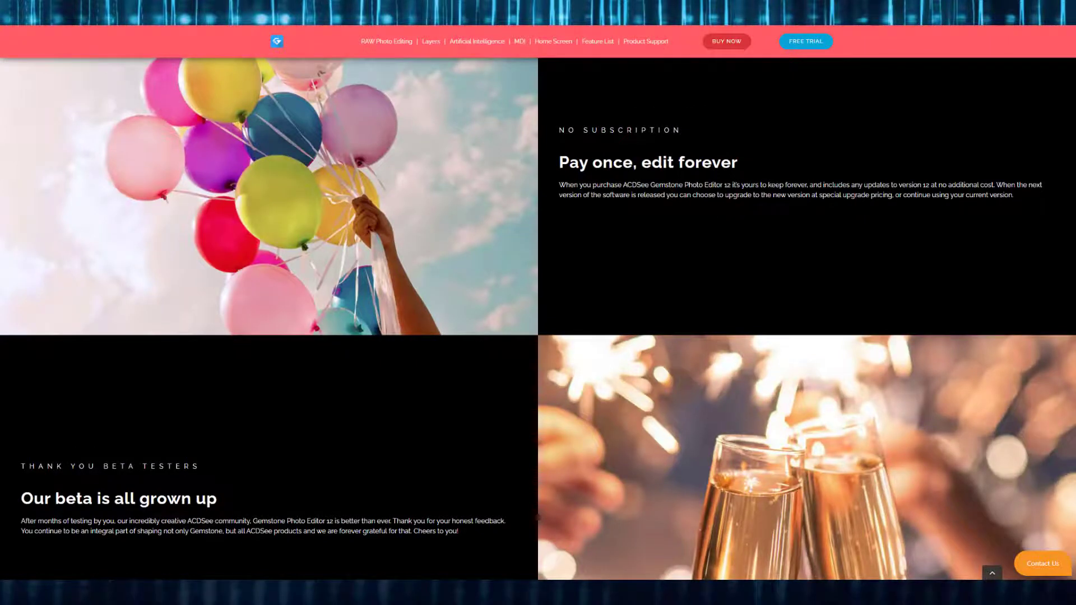
scroll(538, 518, down, 15)
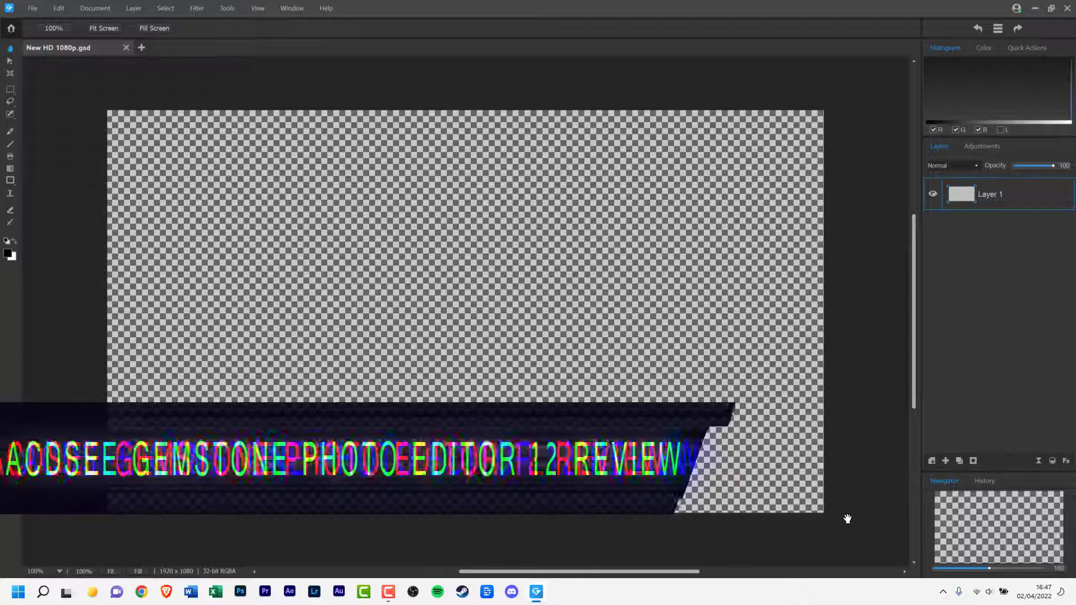
Select the Rectangle shape tool on the blank 1920×1080 New HD 1080p canvas.
click(12, 181)
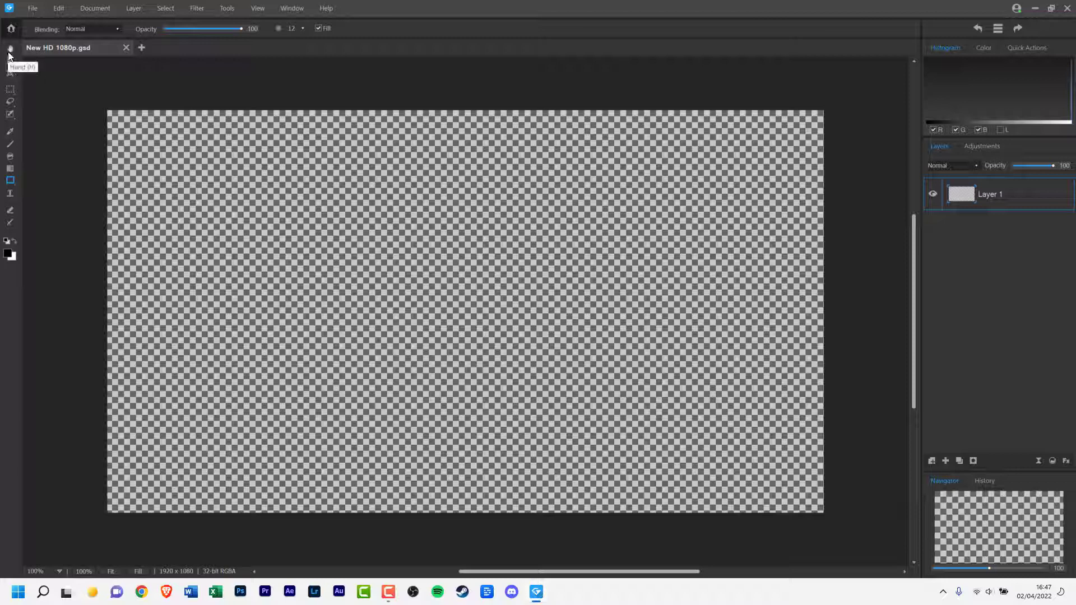
With the Polygon tool, draw a large white triangle and a thin spike reaching the top-right.
click(16, 242)
click(15, 242)
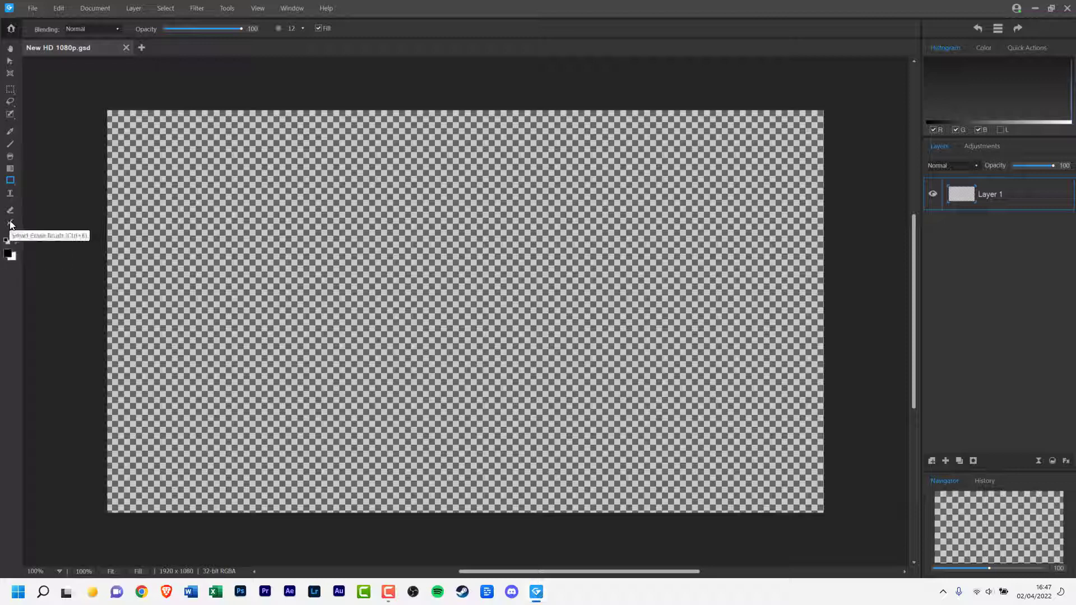
click(13, 182)
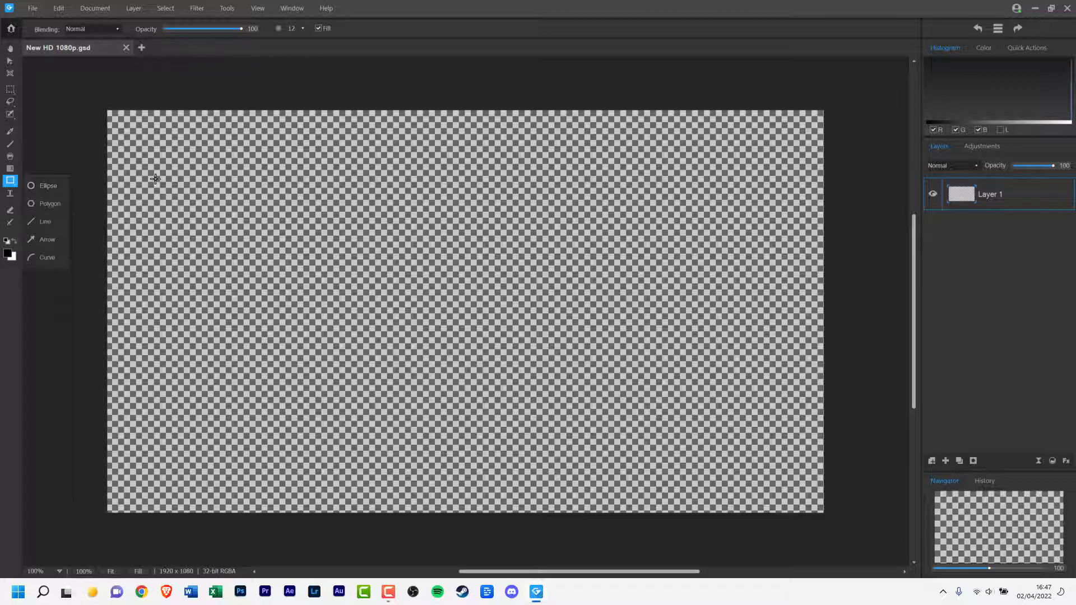
click(46, 206)
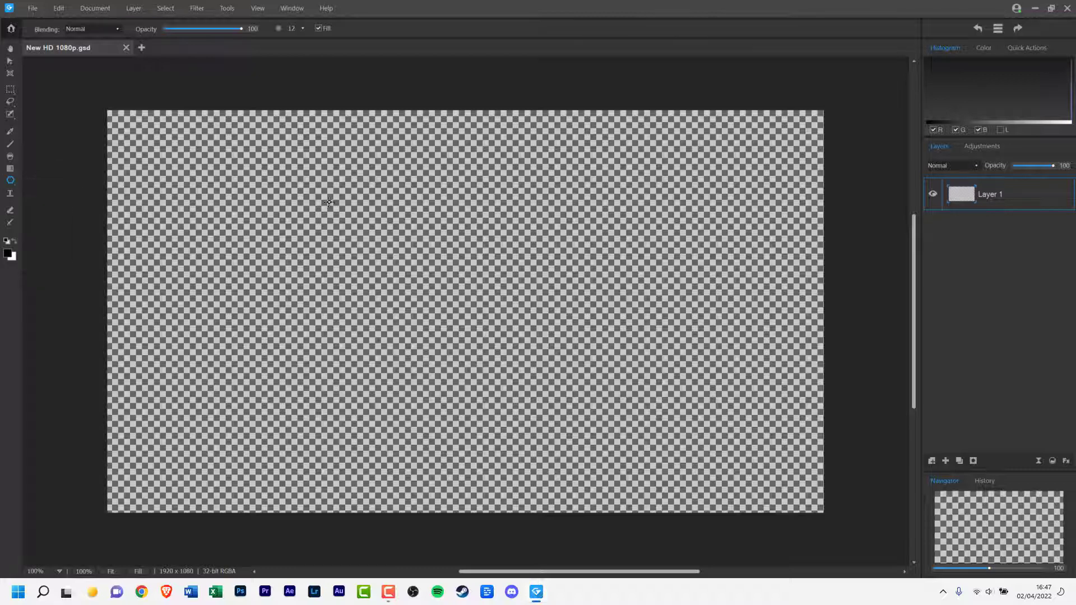
drag(277, 186, 692, 238)
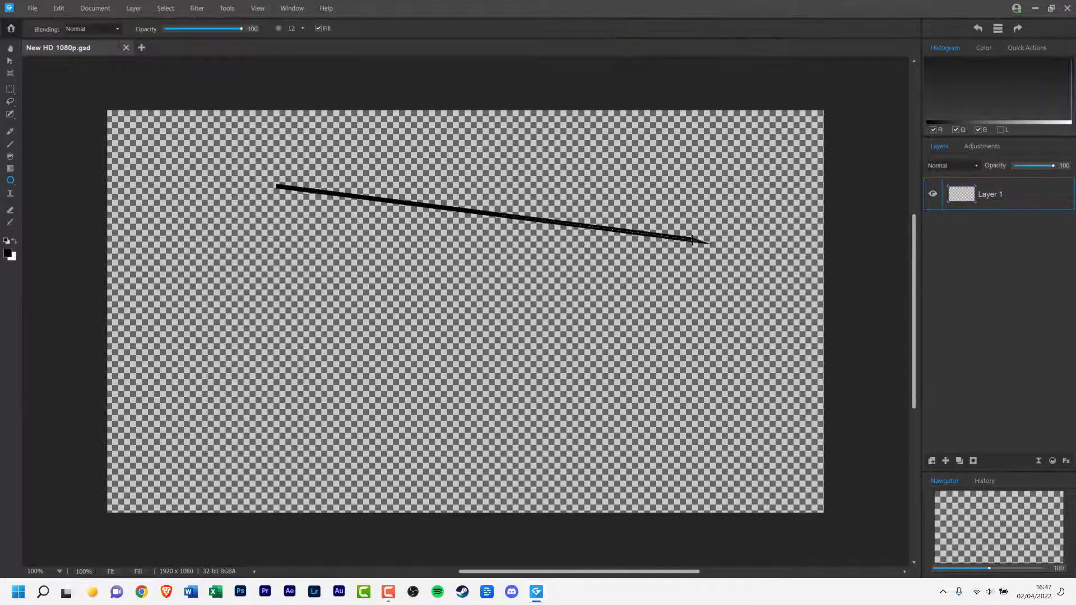
click(392, 493)
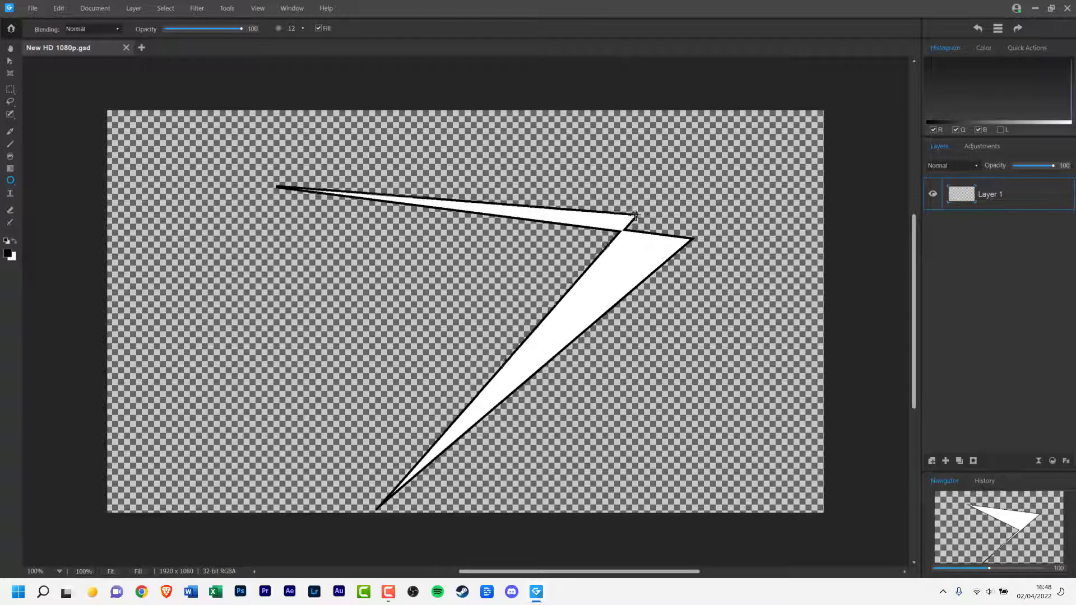
click(744, 130)
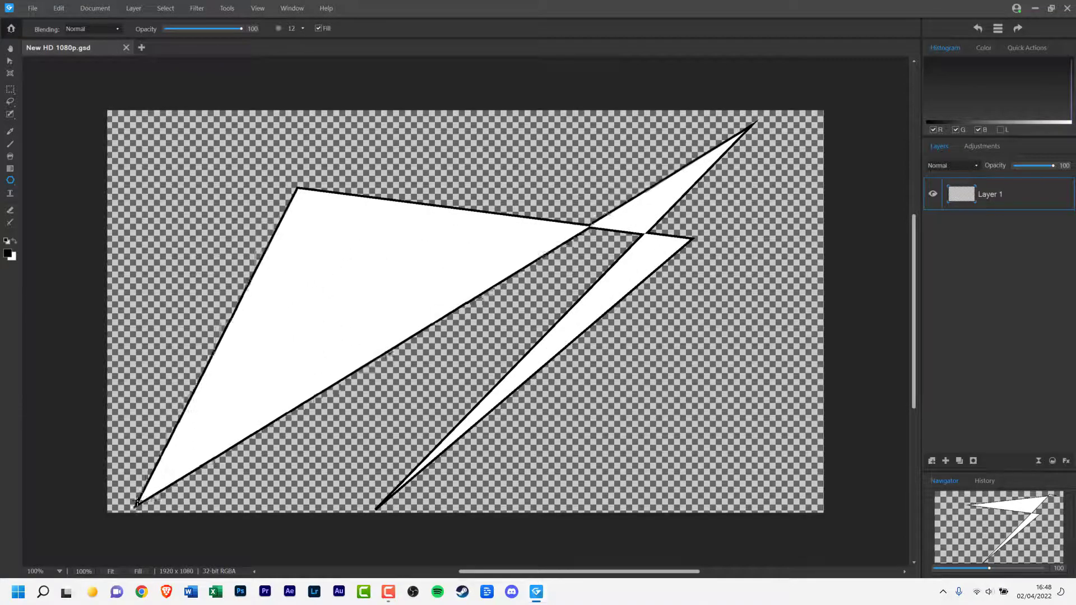
double_click(137, 500)
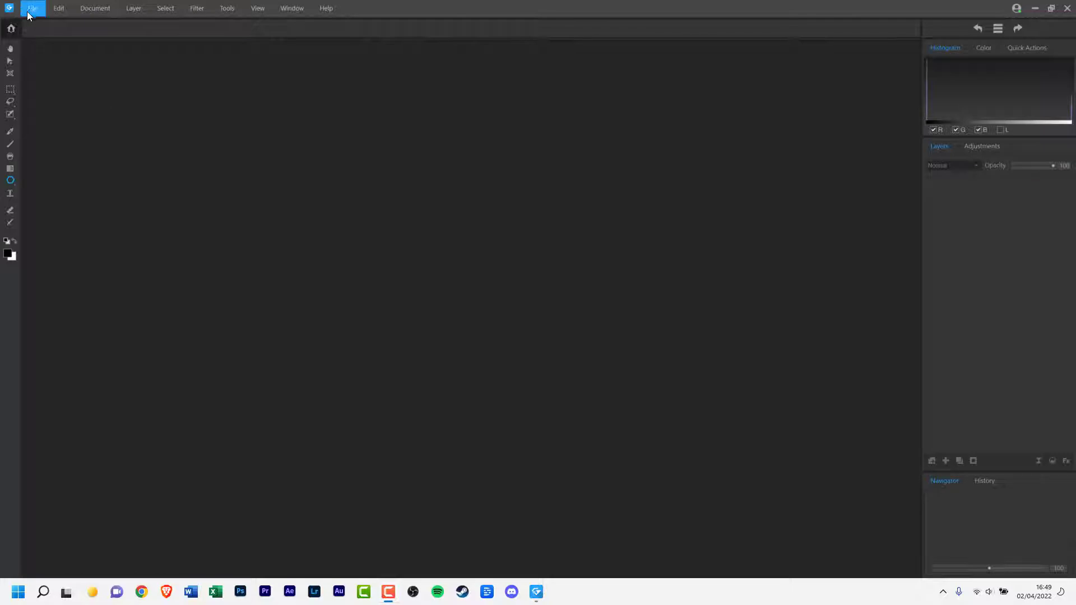
Open the cliff photo pexels-mike-11586336.jpg from the Downloads folder.
click(27, 11)
click(42, 33)
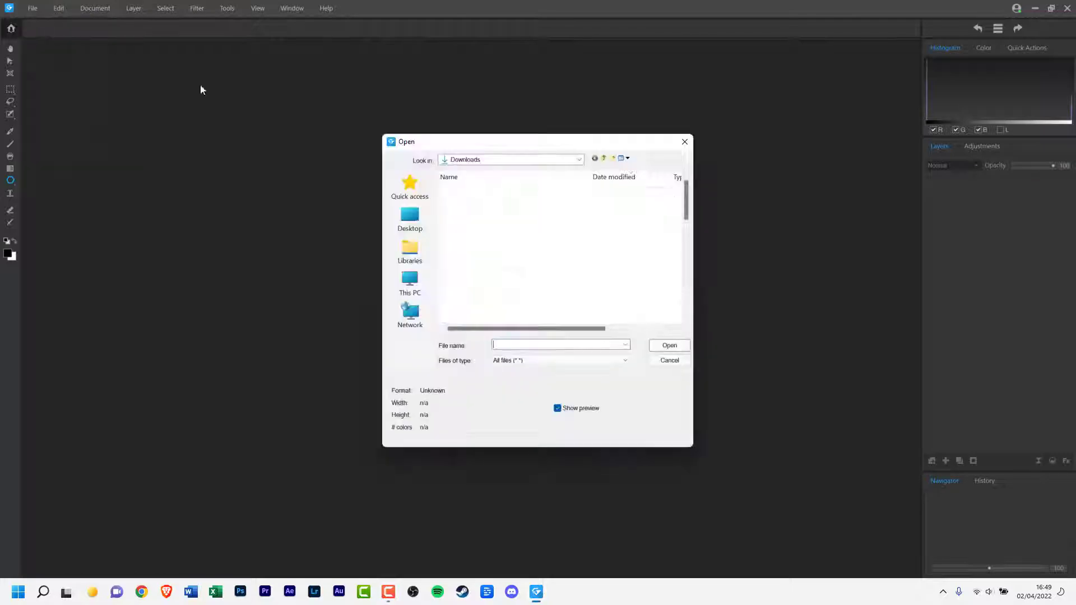
click(505, 211)
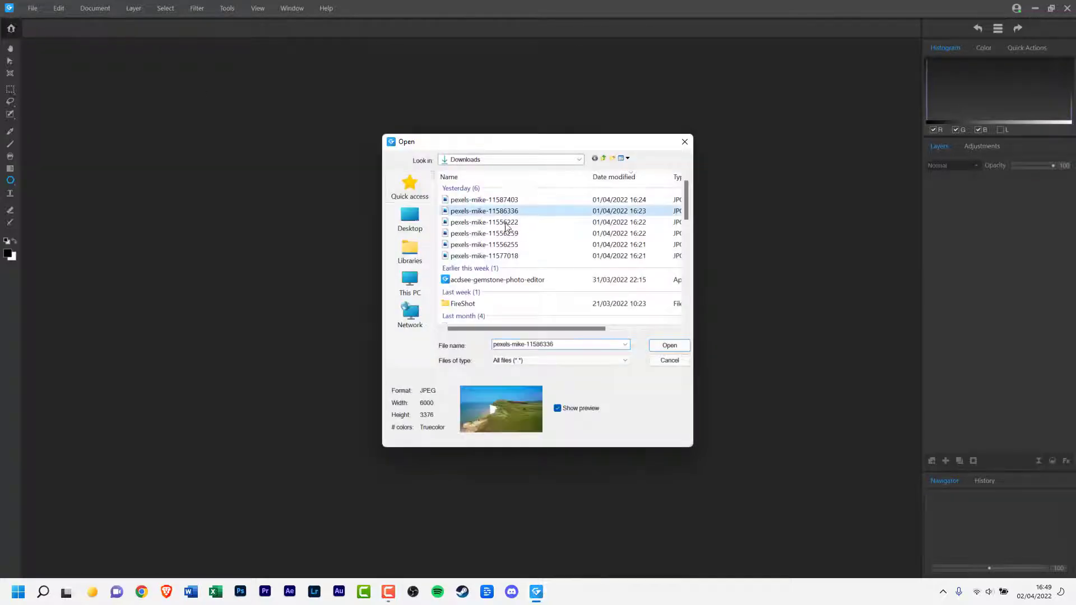
click(670, 345)
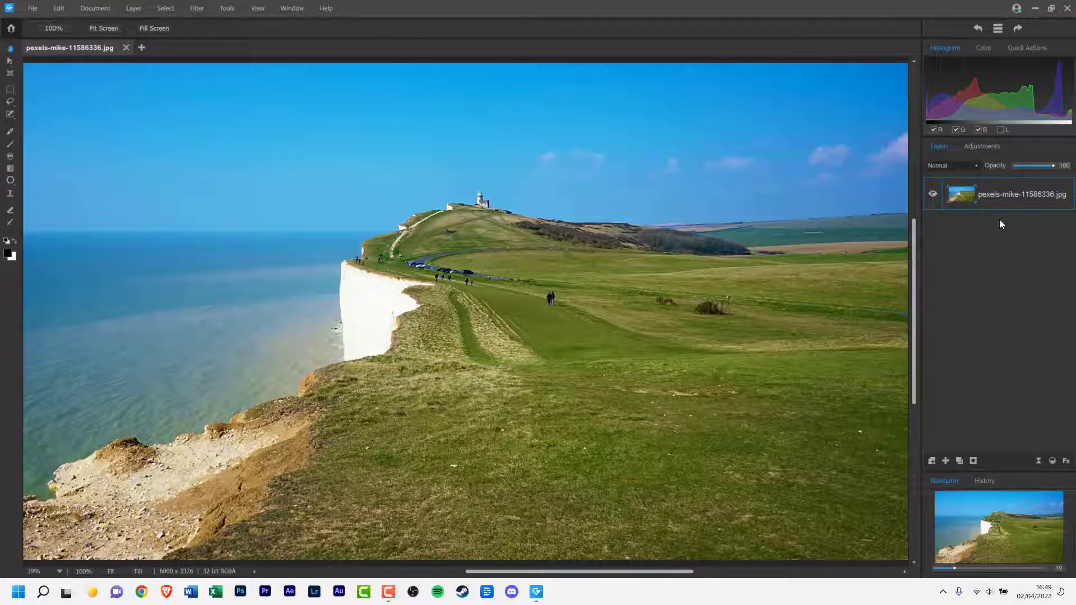
Add a Curves adjustment layer, pulling the curve point down to slightly deepen the tones.
click(987, 146)
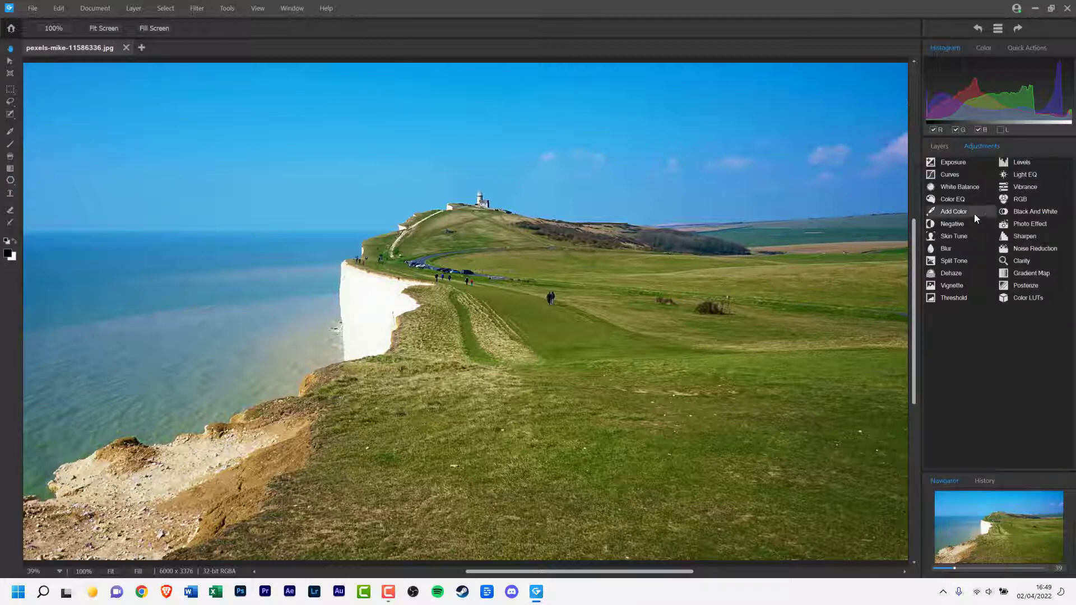
click(961, 175)
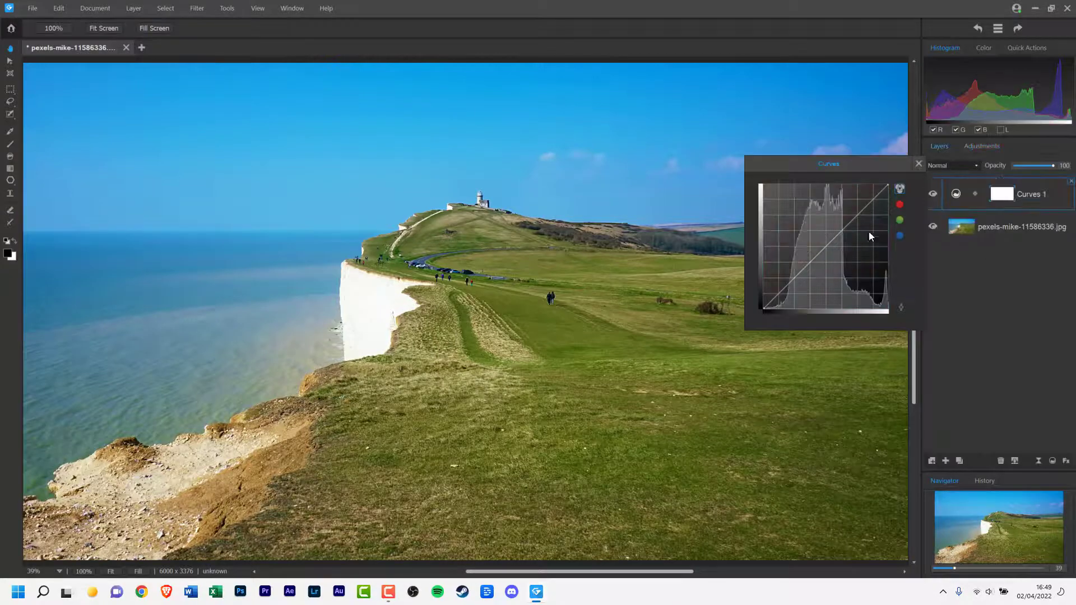
mouse_move(845, 224)
mouse_down()
mouse_move(836, 221)
mouse_move(870, 247)
mouse_move(844, 231)
mouse_move(844, 270)
mouse_move(845, 190)
mouse_move(844, 231)
mouse_up()
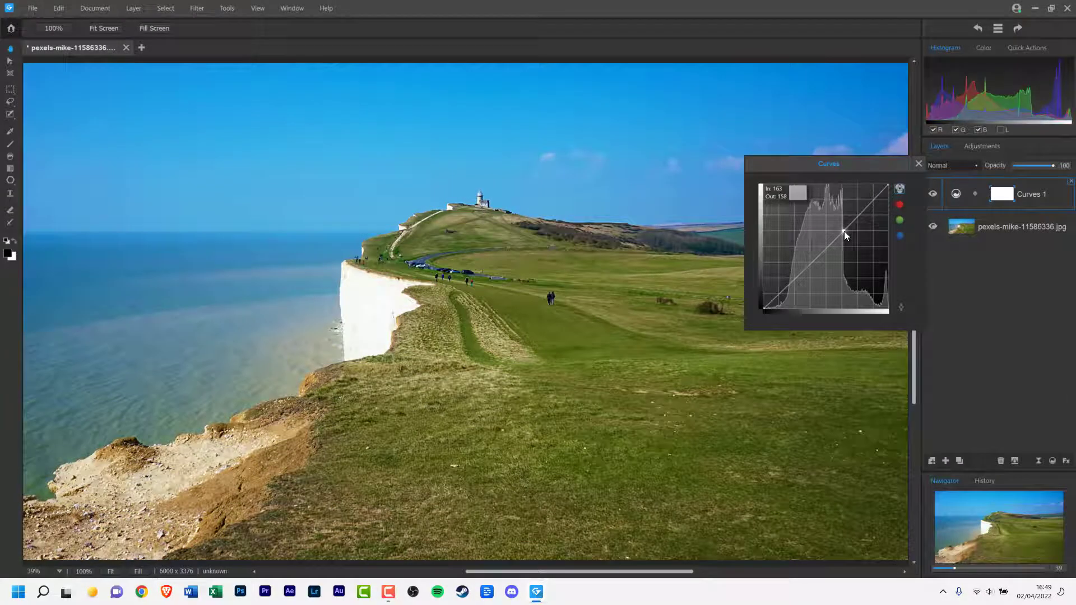
click(918, 163)
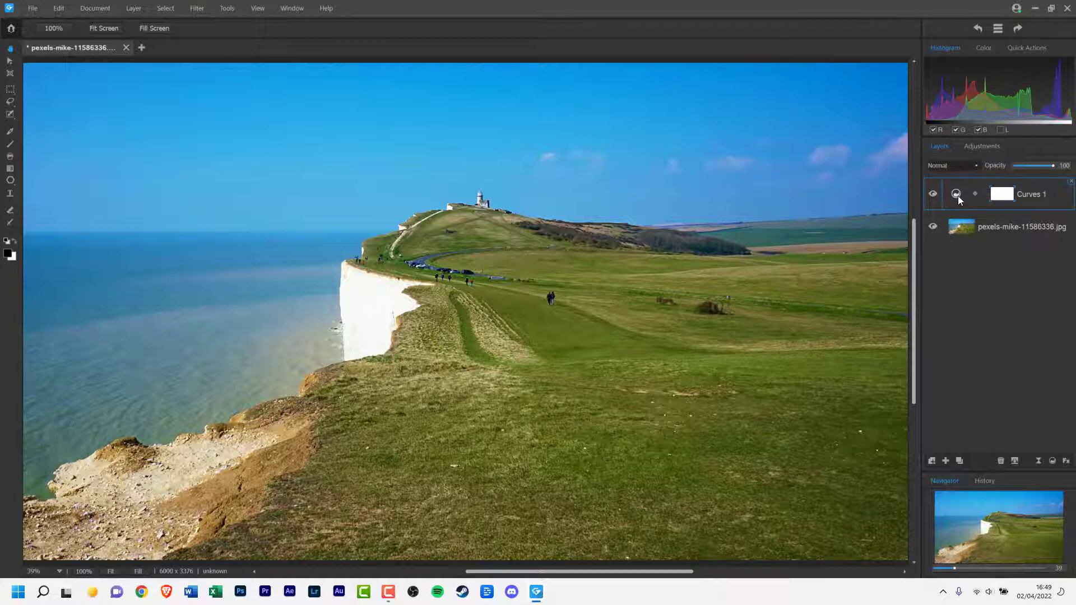
Compare the photo with Curves 1 hidden and shown, then delete the Curves 1 layer.
click(933, 194)
click(933, 194)
click(1001, 461)
Add a Black And White layer and hide it, then add a Vignette adjustment layer.
click(975, 147)
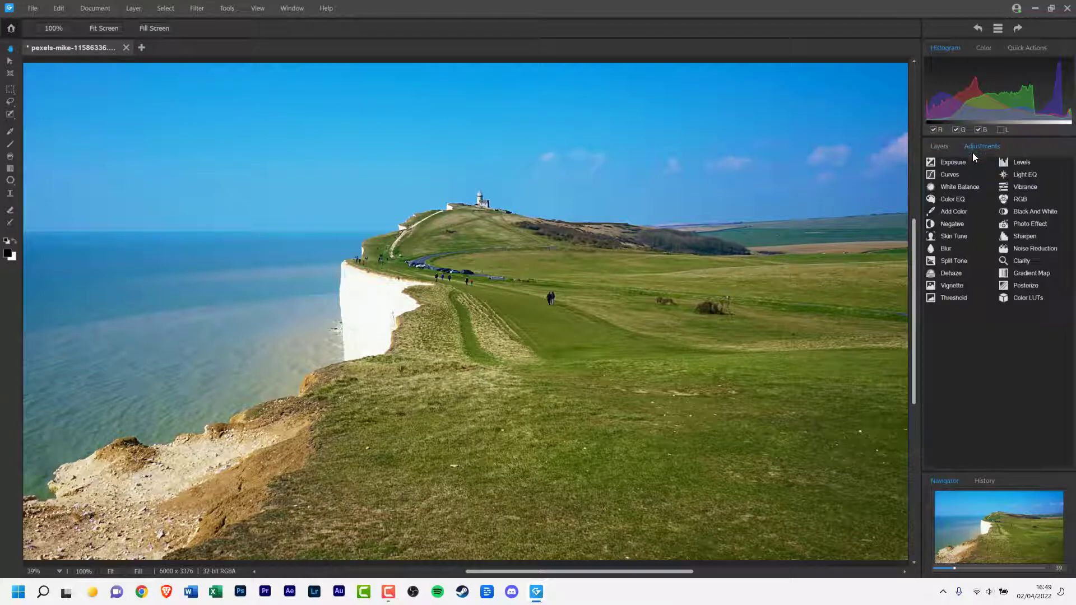
click(1028, 213)
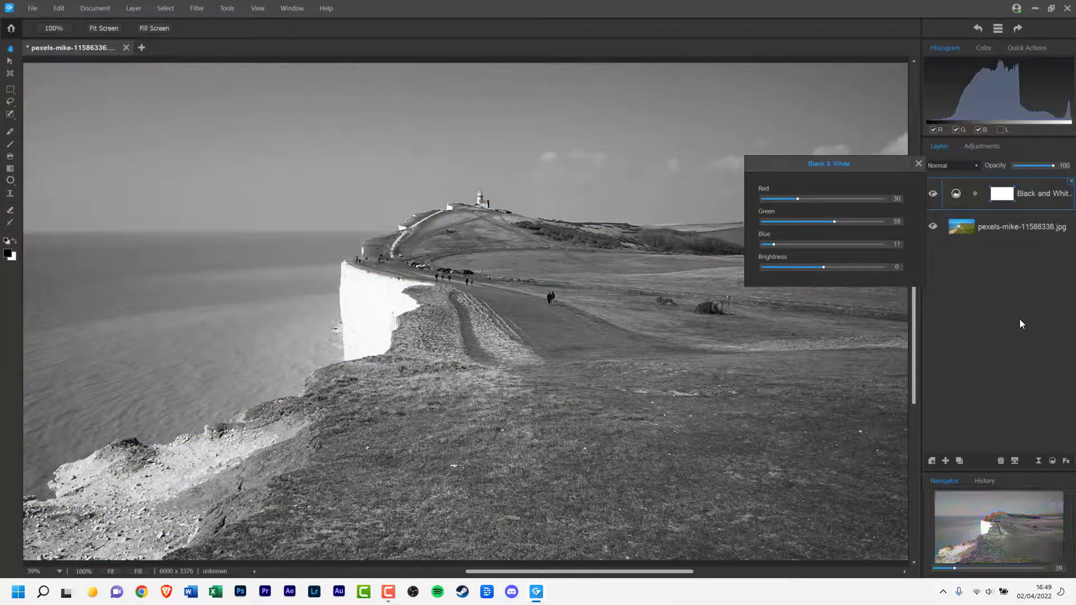
click(918, 164)
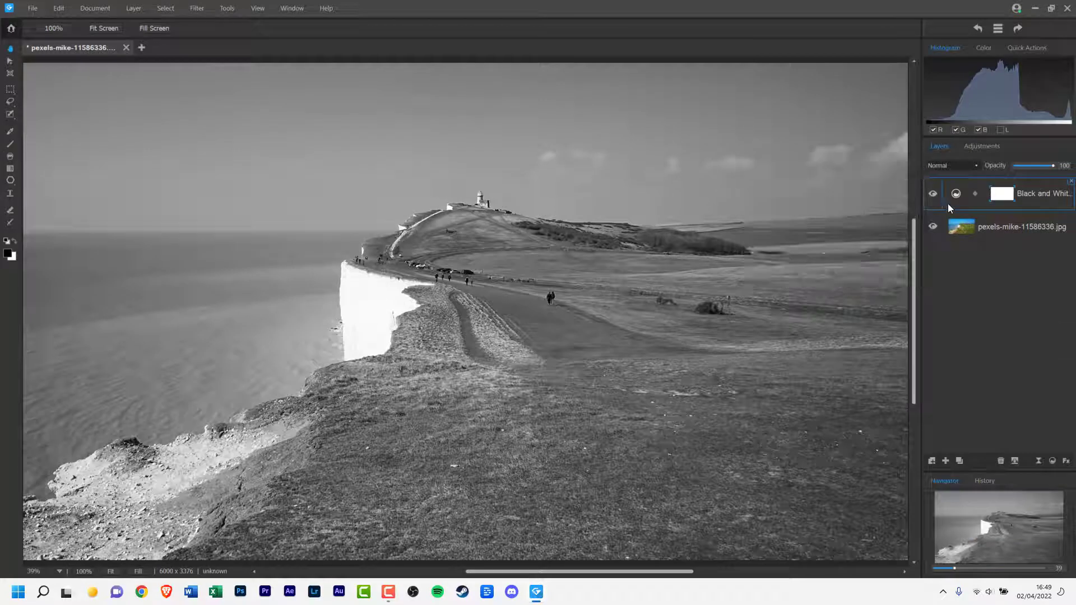
click(932, 194)
click(984, 147)
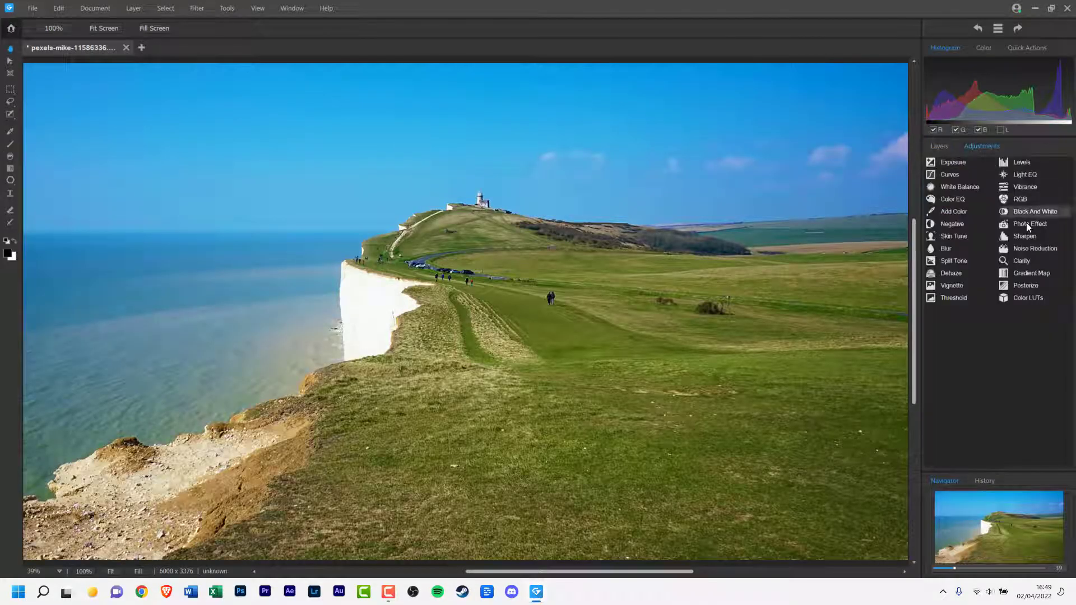
click(976, 285)
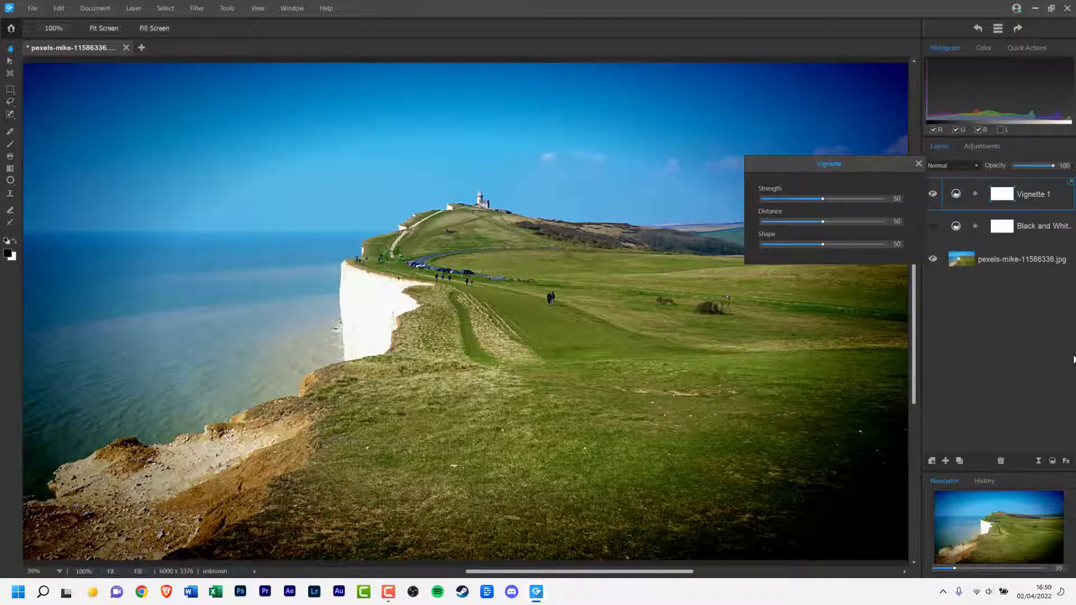
Compare the photo with Vignette 1 off and on, then add a Levels adjustment layer.
click(919, 164)
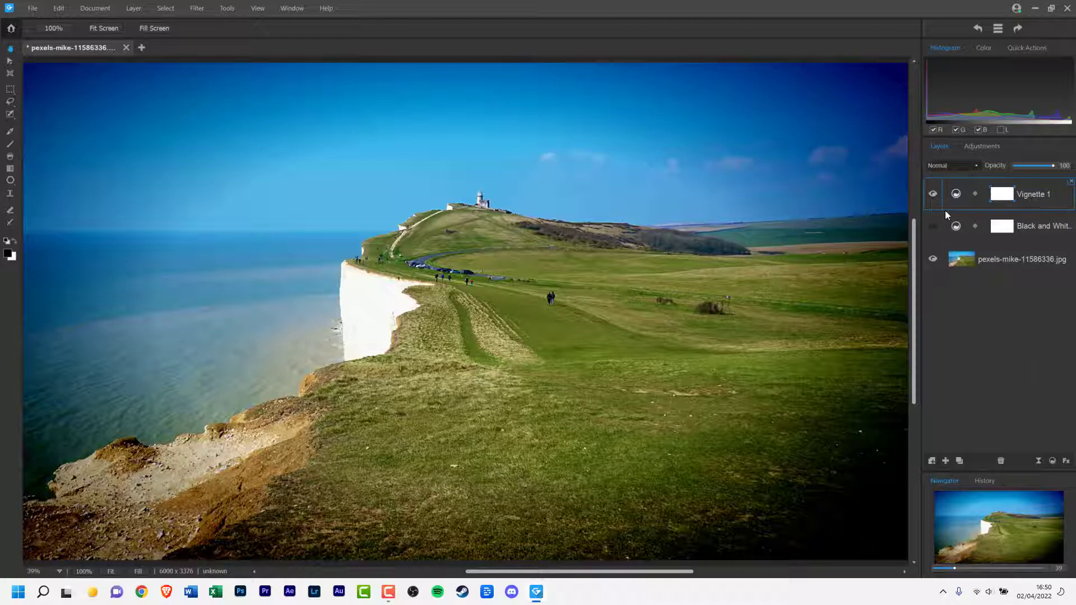
click(933, 194)
click(933, 194)
click(983, 146)
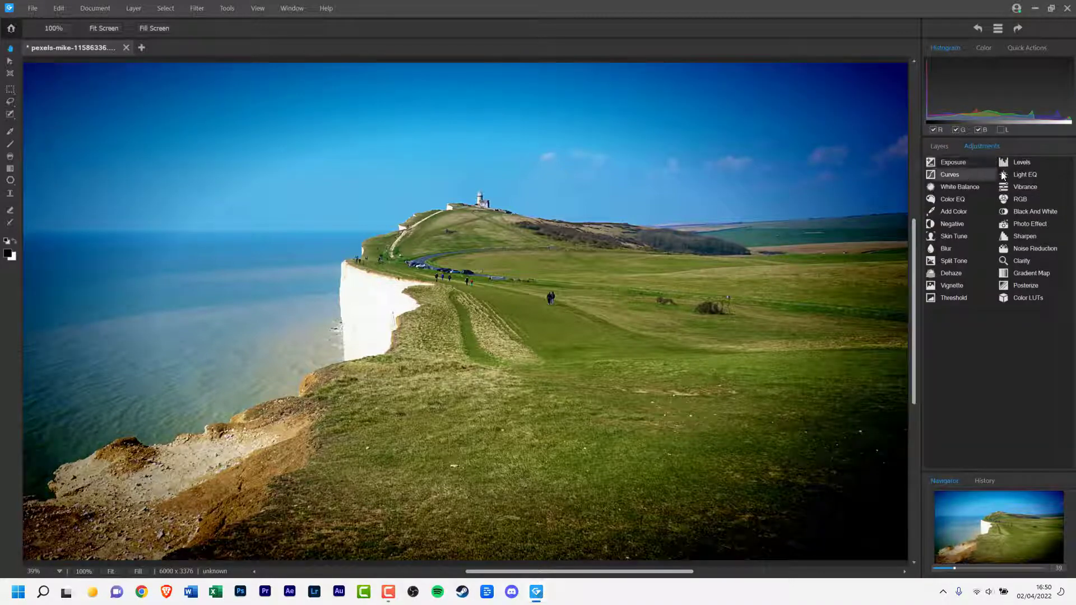
click(1027, 164)
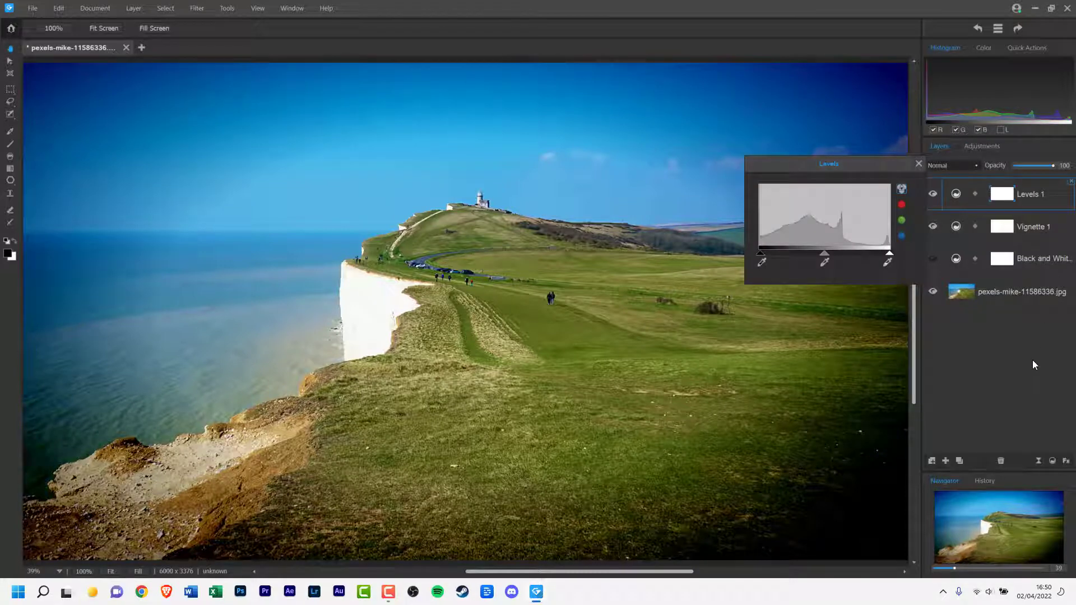
Add a Photo Effect layer using the Instant preset for a teal-and-yellow tone.
click(944, 178)
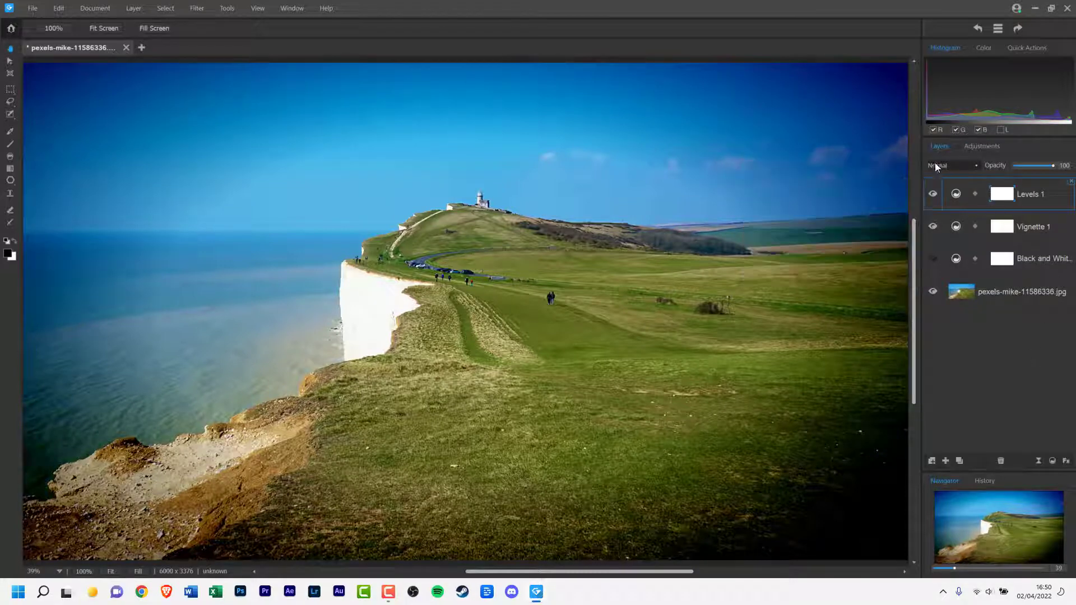
click(983, 145)
click(1033, 224)
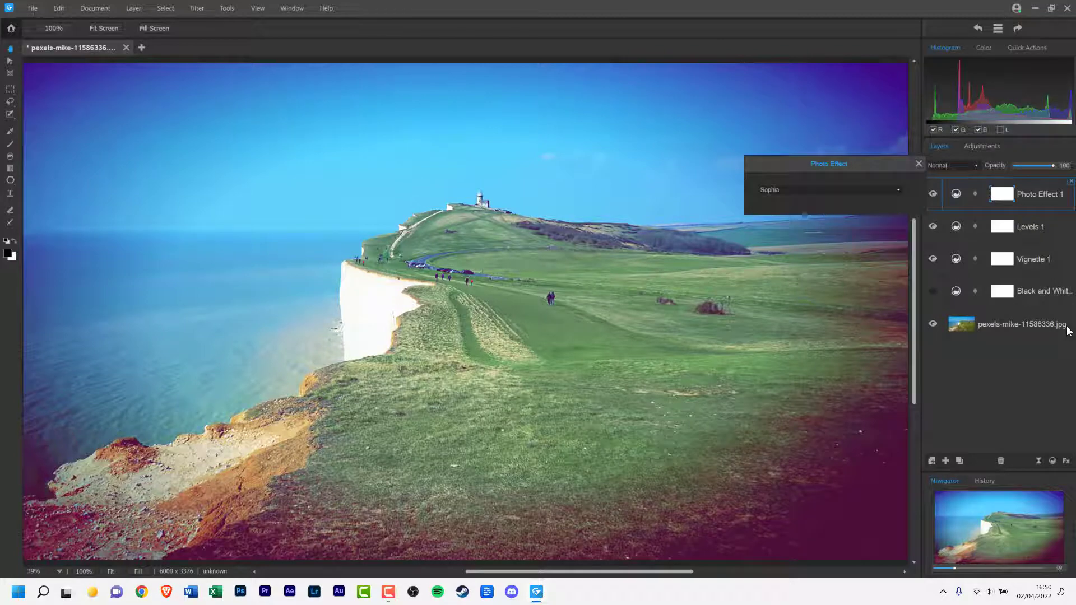
click(900, 192)
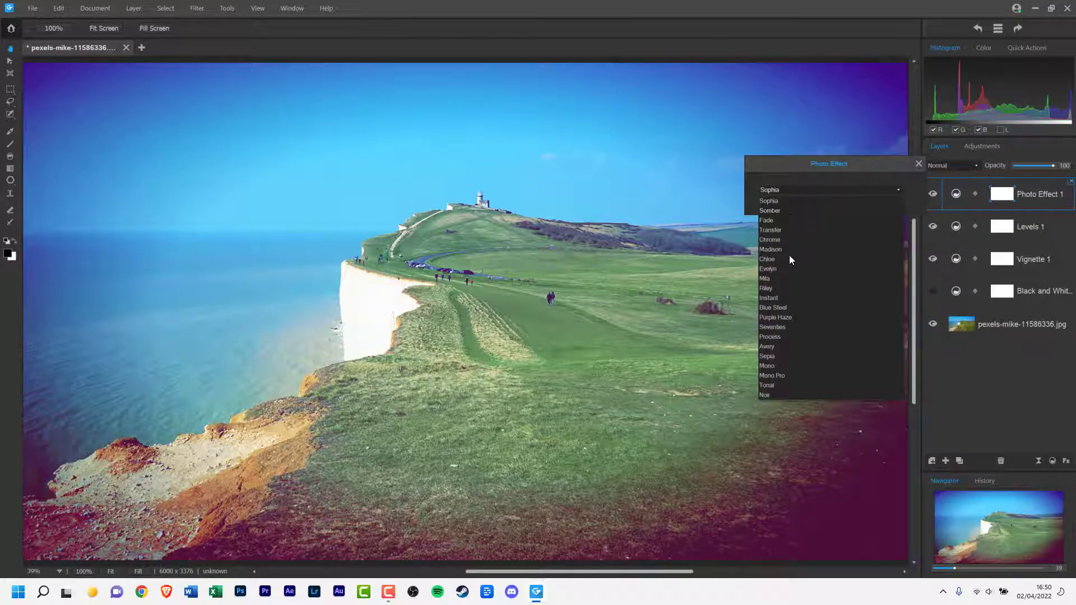
click(772, 298)
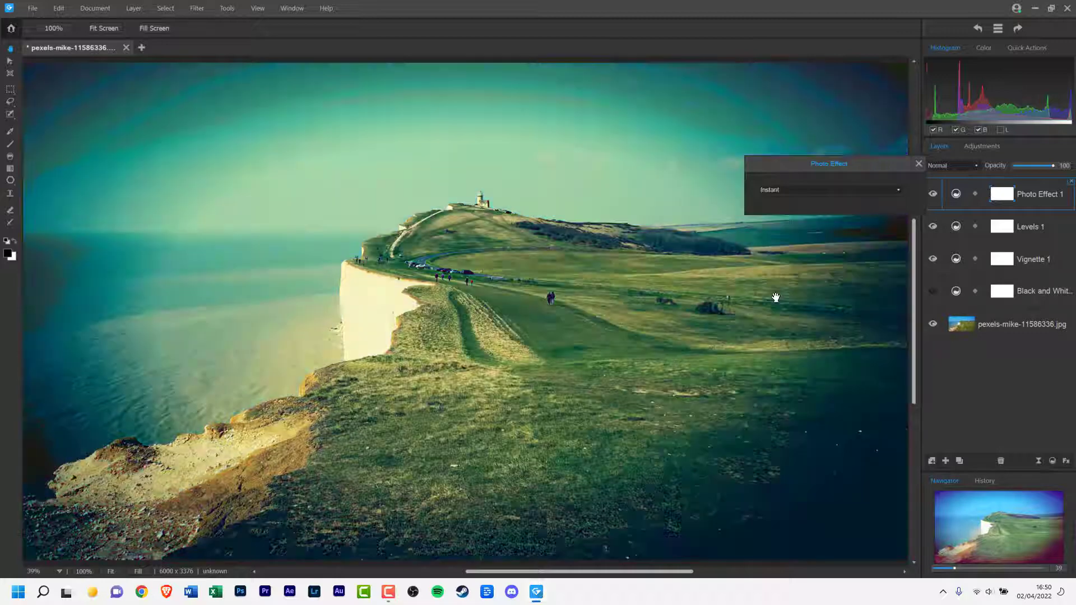
click(918, 164)
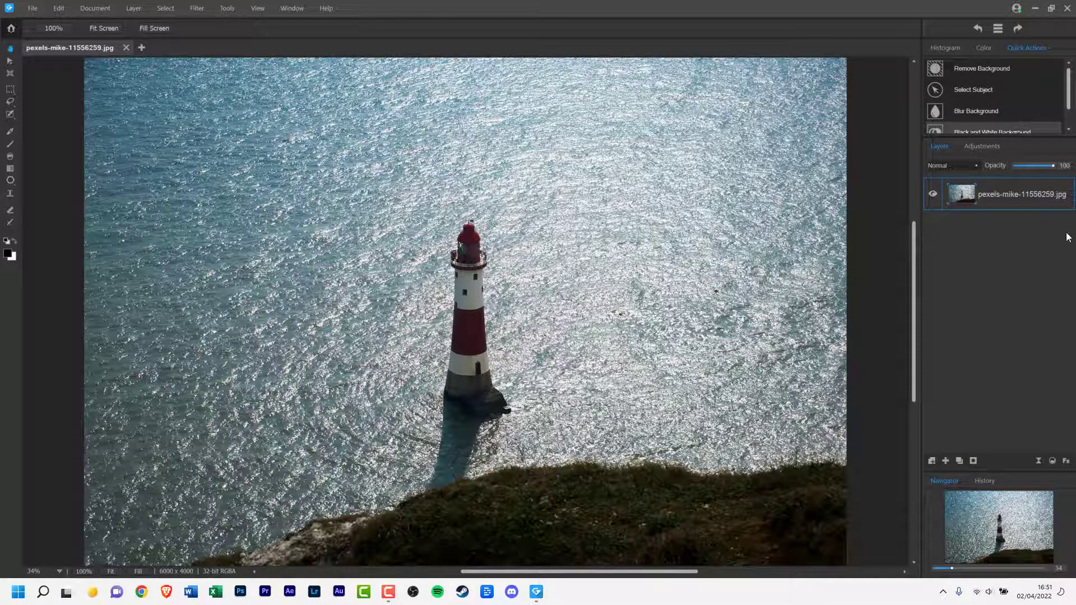
Try Quick Actions' Select Subject on the lighthouse photo and dismiss the no-subject error.
click(983, 48)
click(938, 48)
click(1031, 48)
click(954, 91)
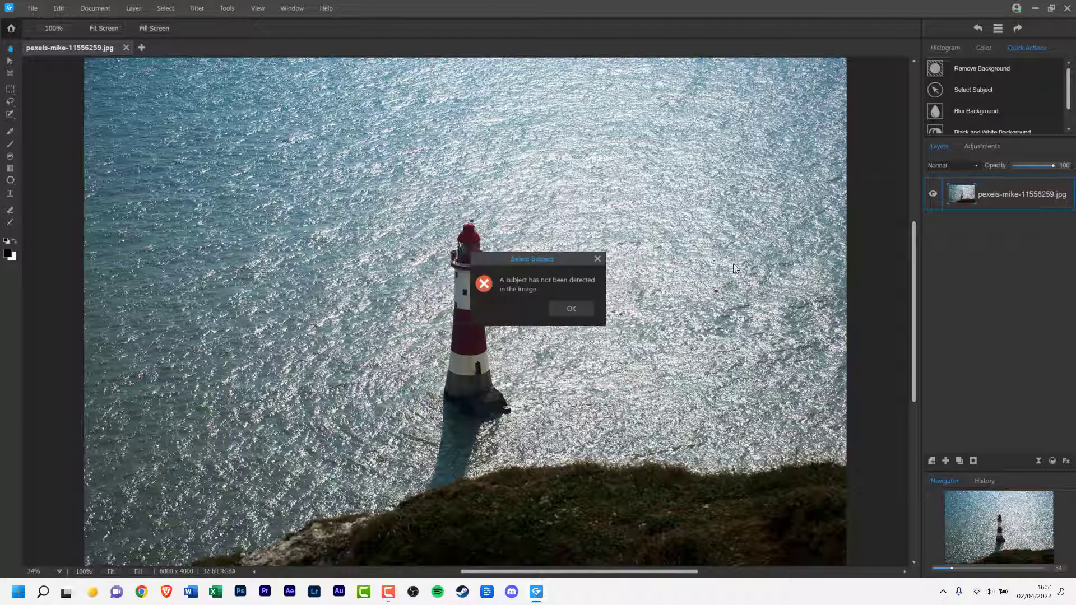
click(571, 308)
Try Black and White Background and Blur Background, dismissing each no-subject error.
scroll(1029, 111, down, 1)
click(1029, 111)
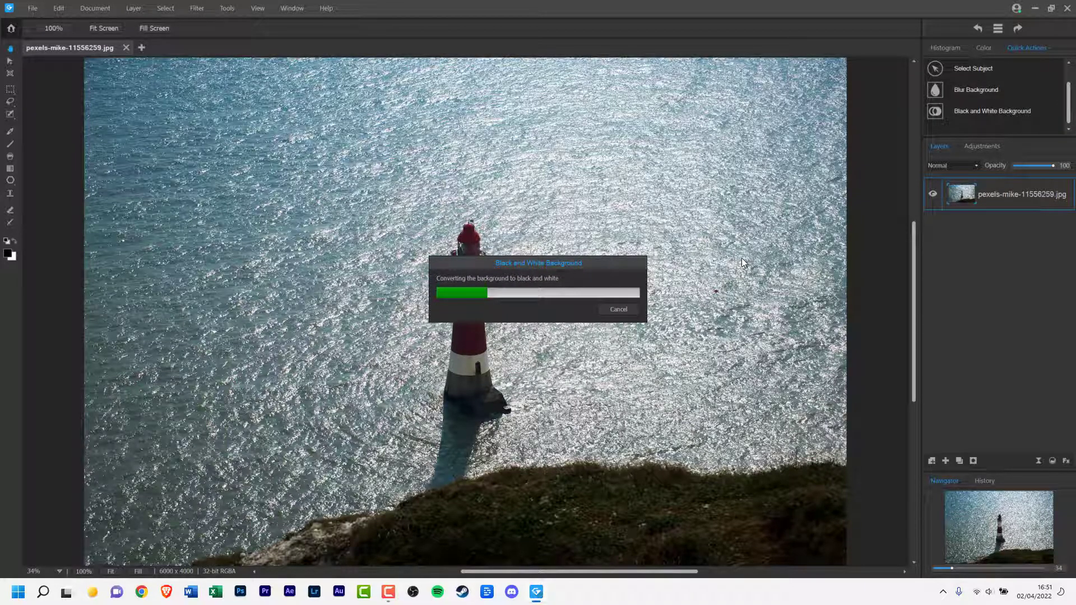
click(577, 308)
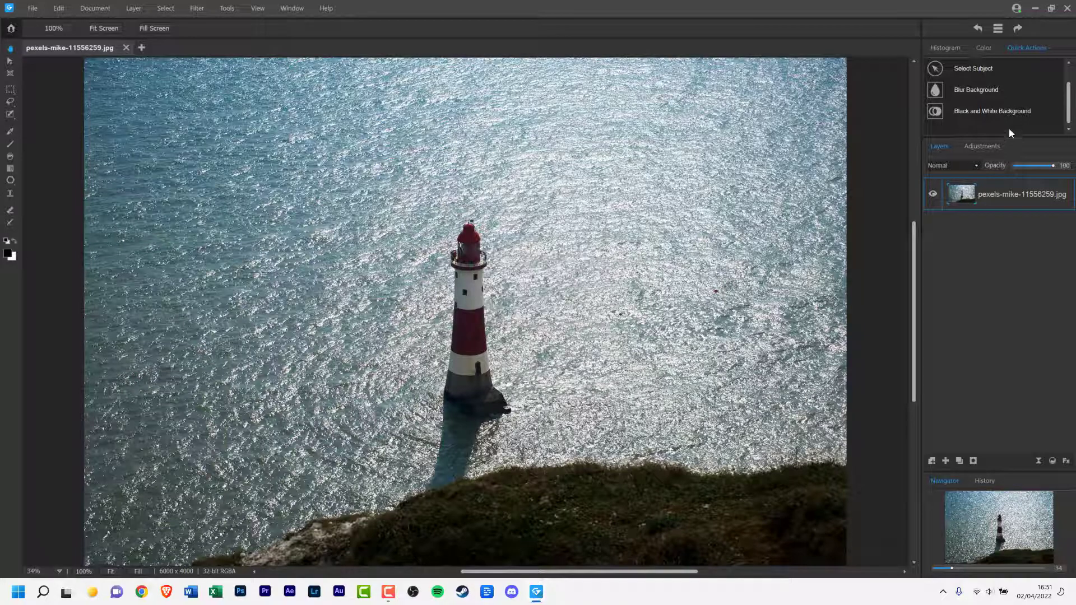
scroll(960, 115, up, 1)
click(961, 116)
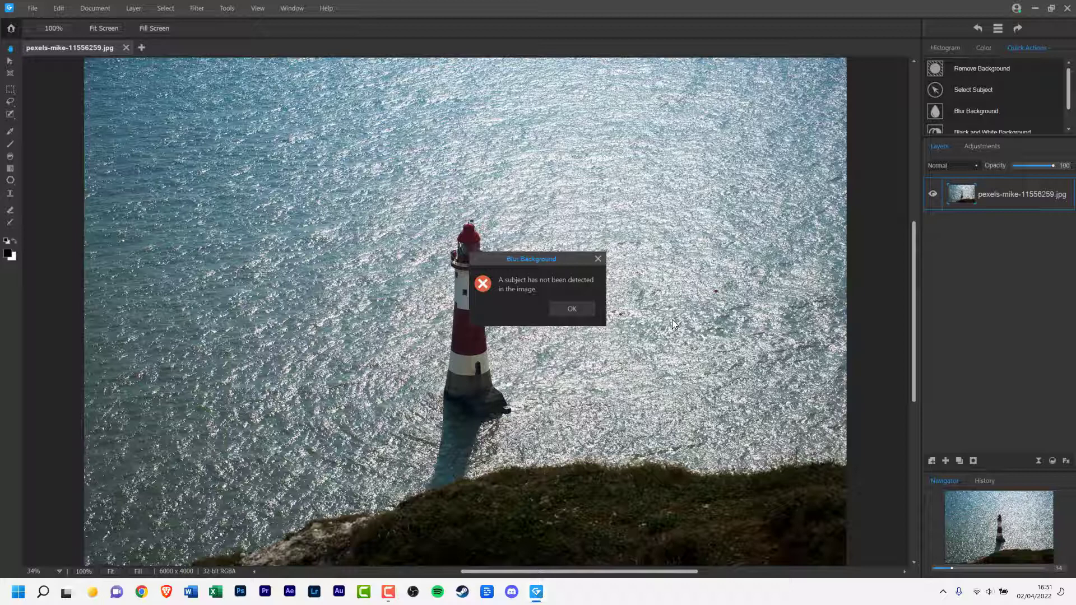
click(582, 309)
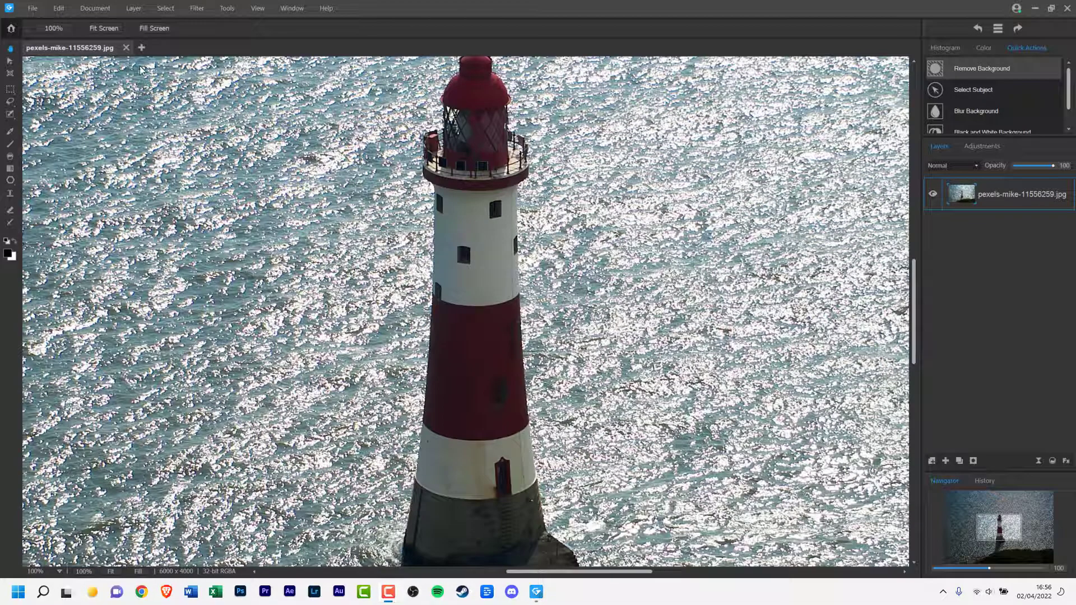
Switch the lighthouse photo between Fit Screen and Fill Screen, ending on Fit Screen.
click(103, 29)
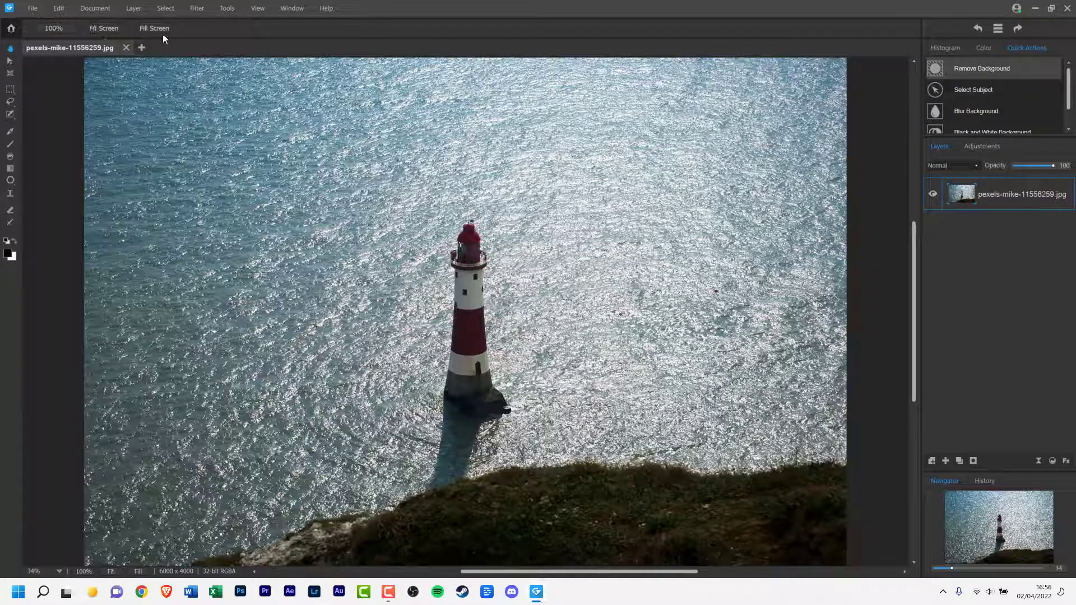
click(163, 30)
click(104, 28)
Reopen the cliff photo from Previous Projects in a second tab.
click(142, 48)
click(375, 364)
click(740, 448)
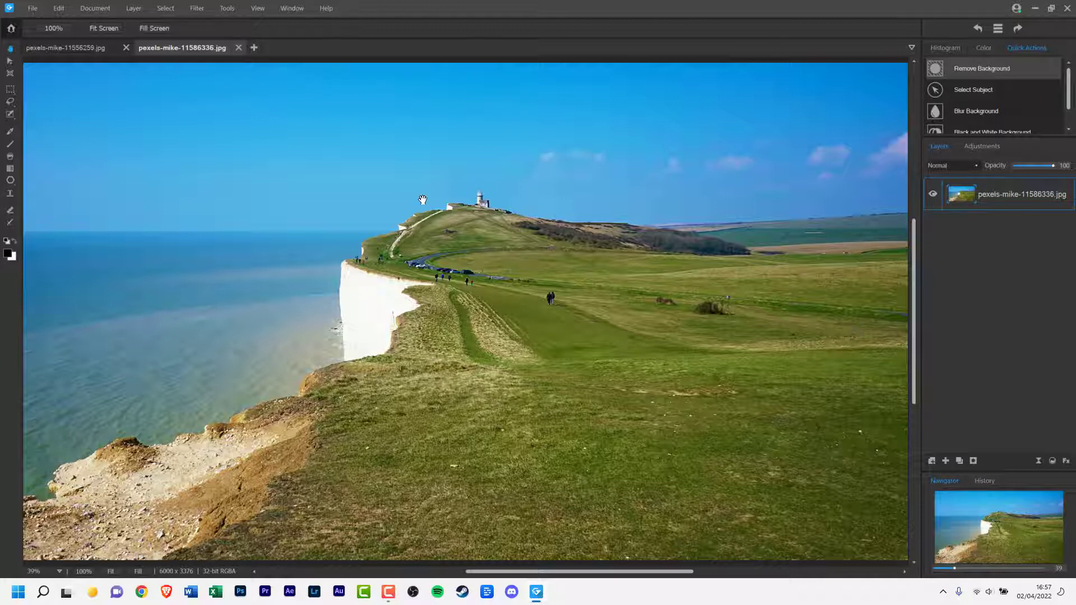
Draw a black arrow from the sky over the sea to the walkers, then close the tab.
click(15, 243)
click(15, 242)
click(11, 180)
click(14, 184)
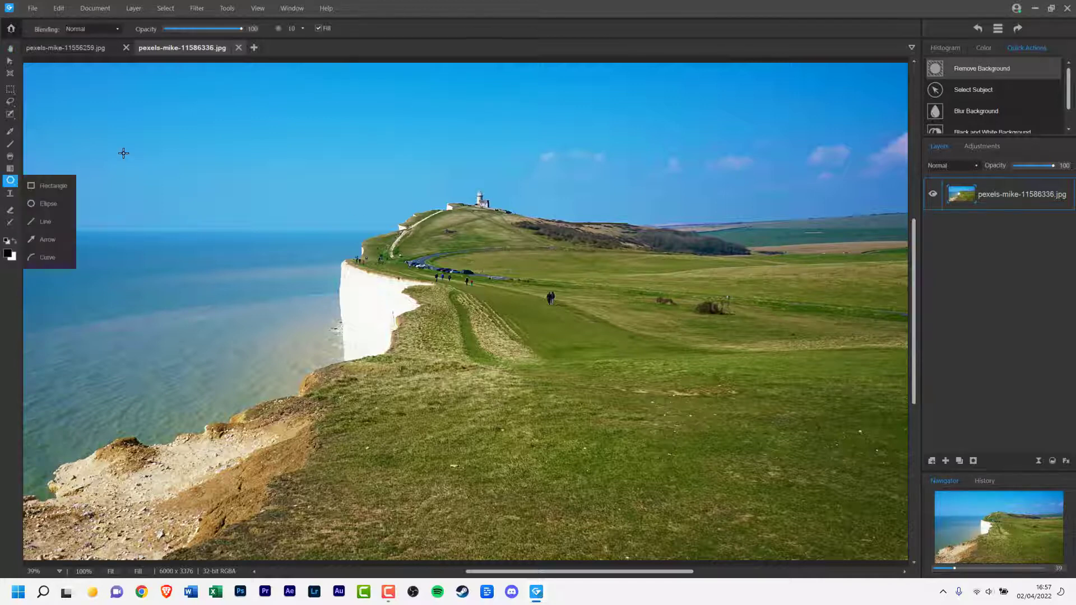
click(51, 240)
drag(132, 197, 542, 293)
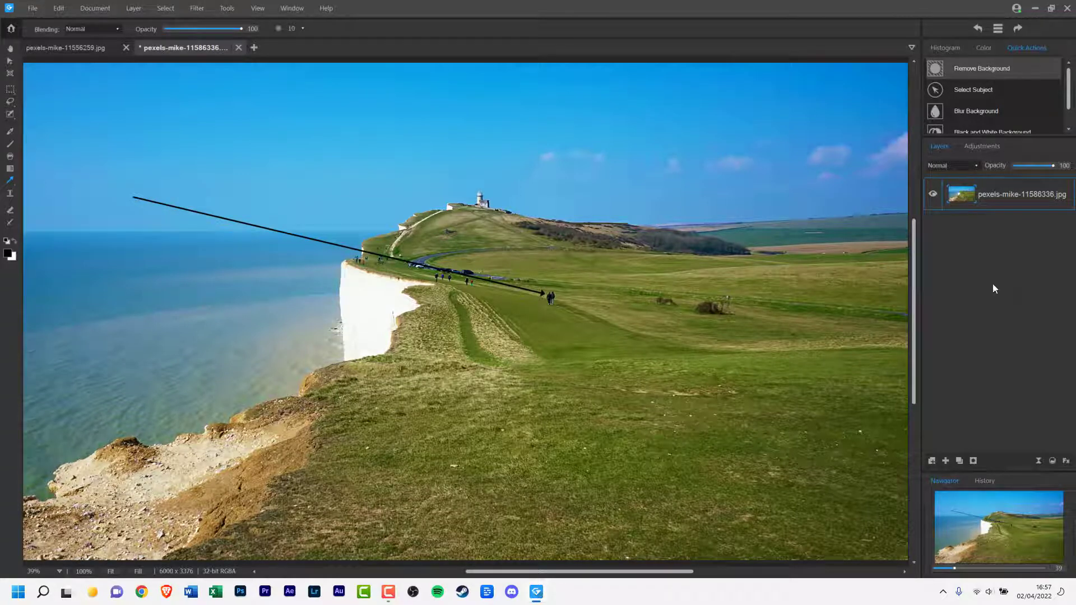
click(238, 48)
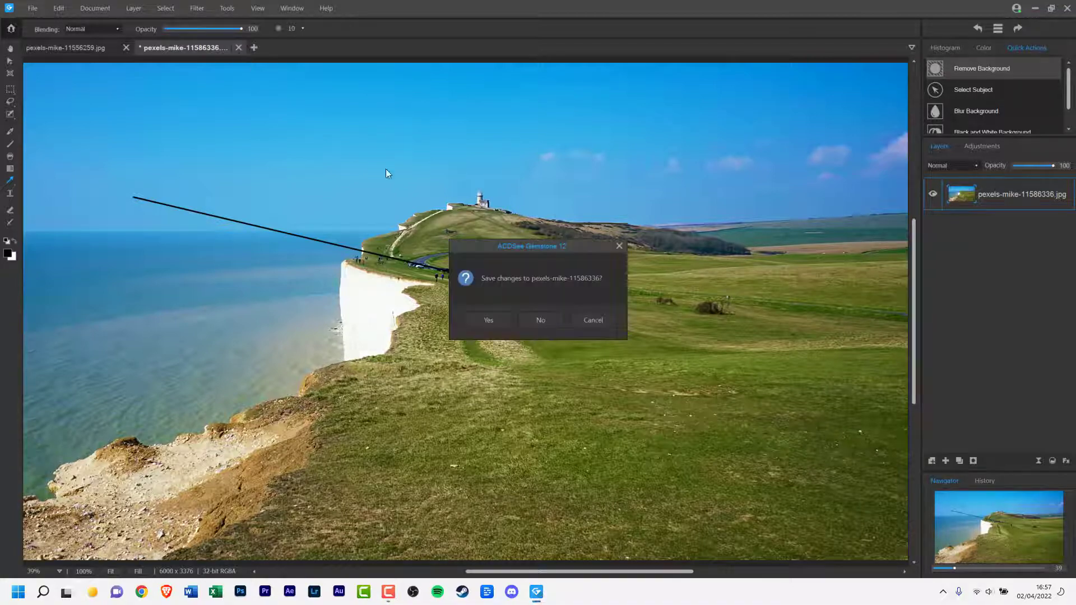
Close the cliff photo without saving and dismiss the New Document options.
click(533, 317)
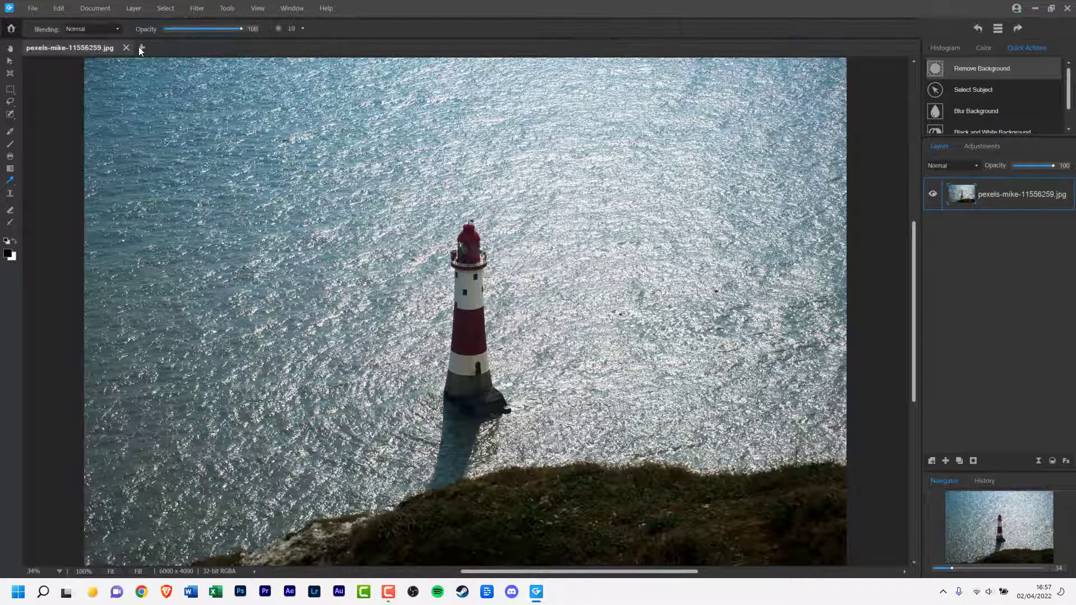
click(141, 47)
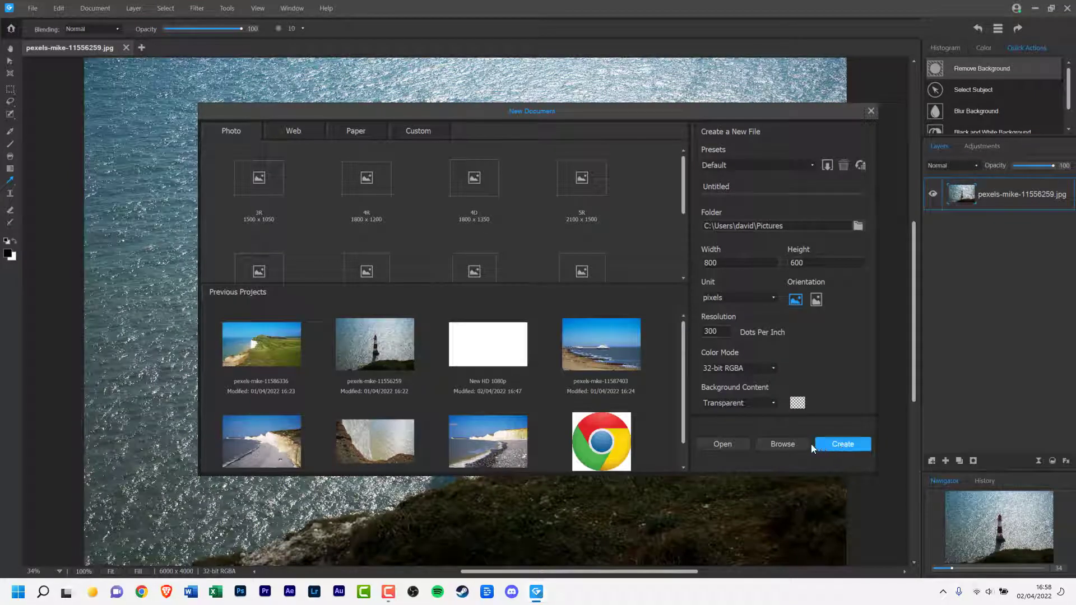
click(870, 110)
Preview the Special Effects collection from the Filter menu, then close it unchanged.
click(33, 8)
click(203, 10)
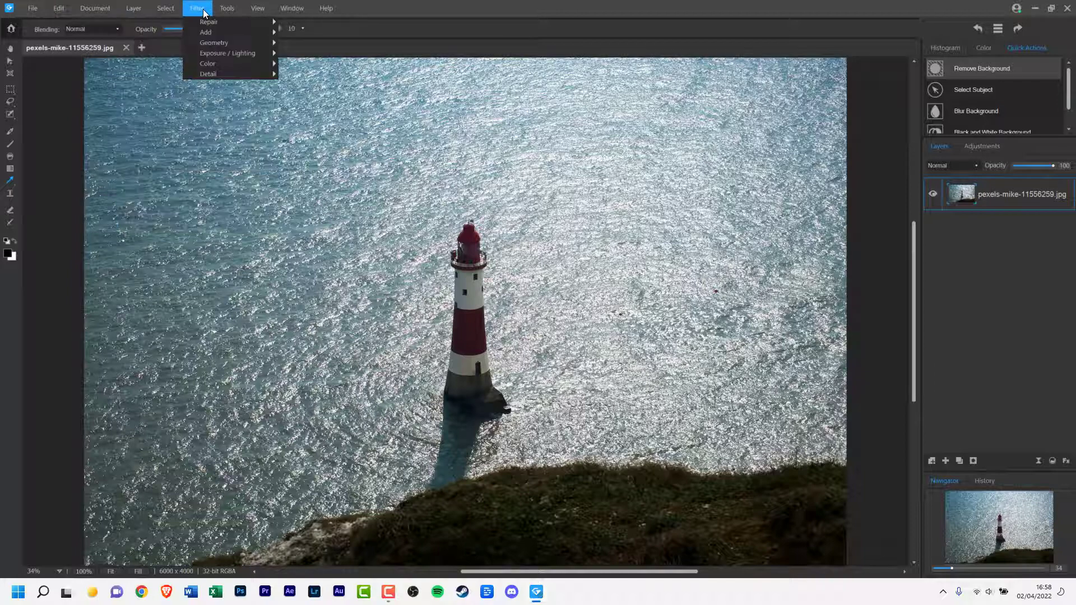
mouse_move(217, 34)
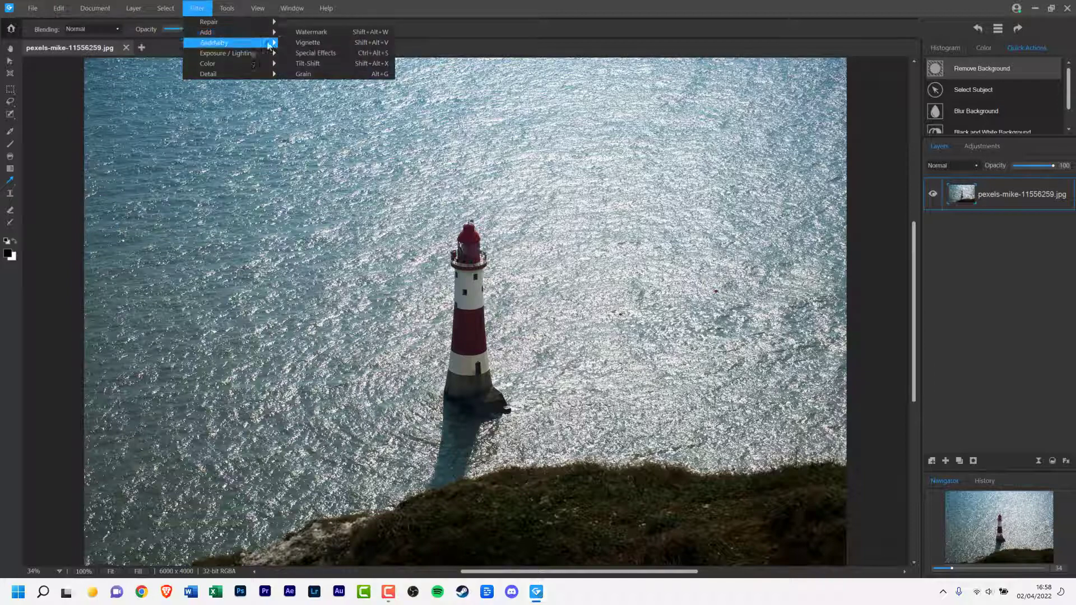
click(316, 53)
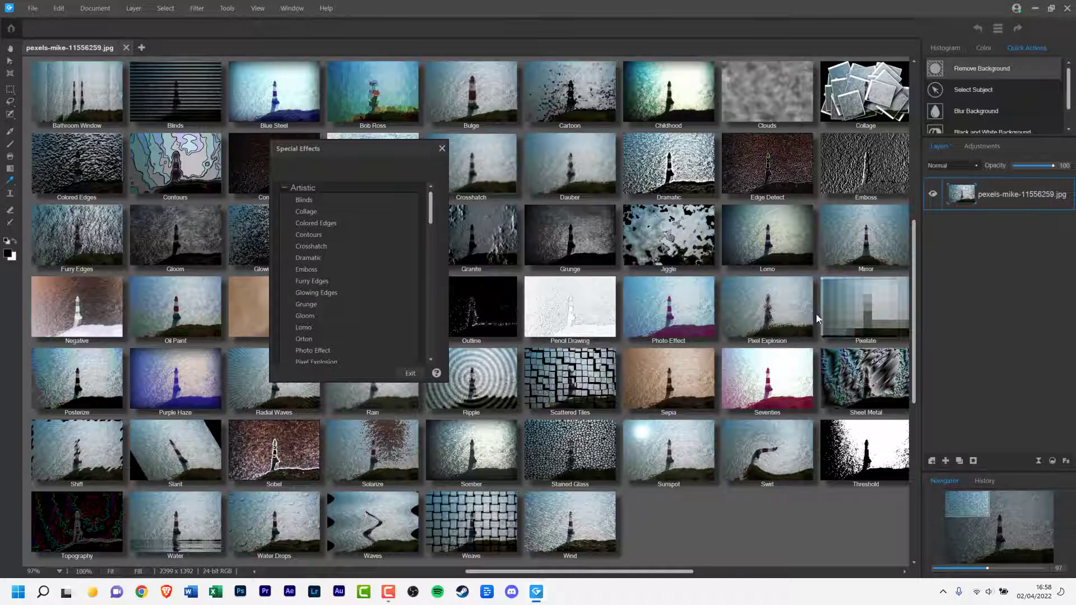
click(410, 374)
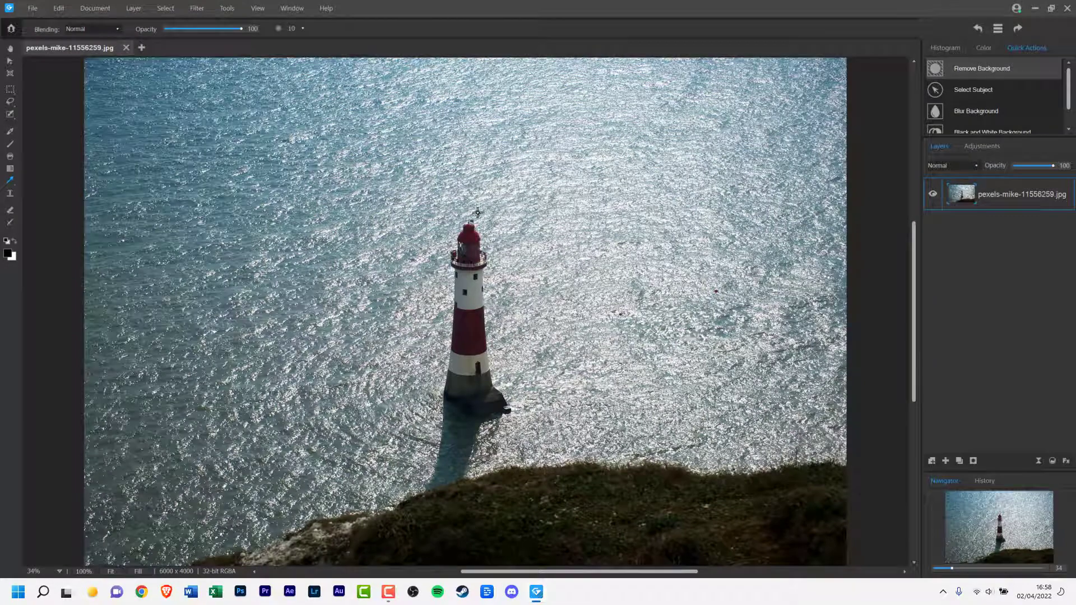
Go back to Filter > Add > Special Effects for the lighthouse photo.
click(197, 8)
mouse_move(200, 34)
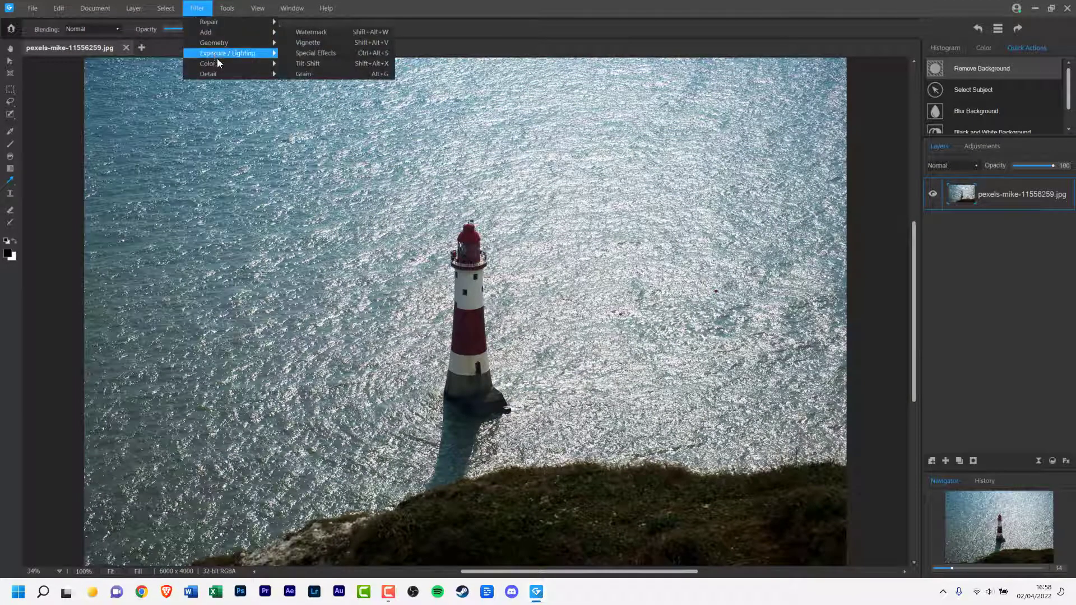
mouse_move(220, 11)
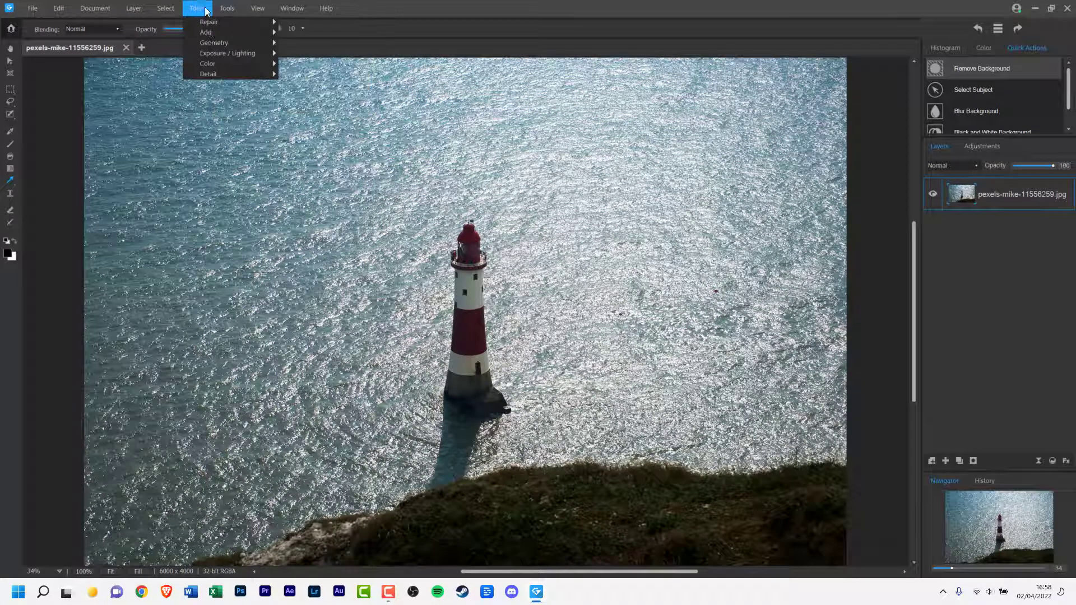
mouse_move(214, 58)
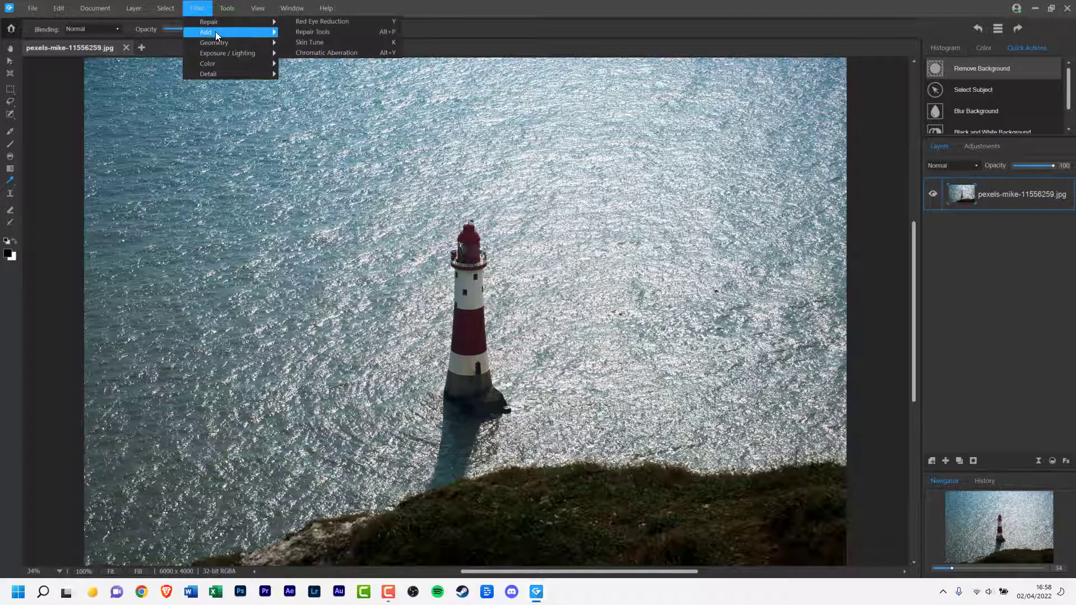
Apply the Purple Haze special effect, tinting the lighthouse photo blue-violet.
click(321, 54)
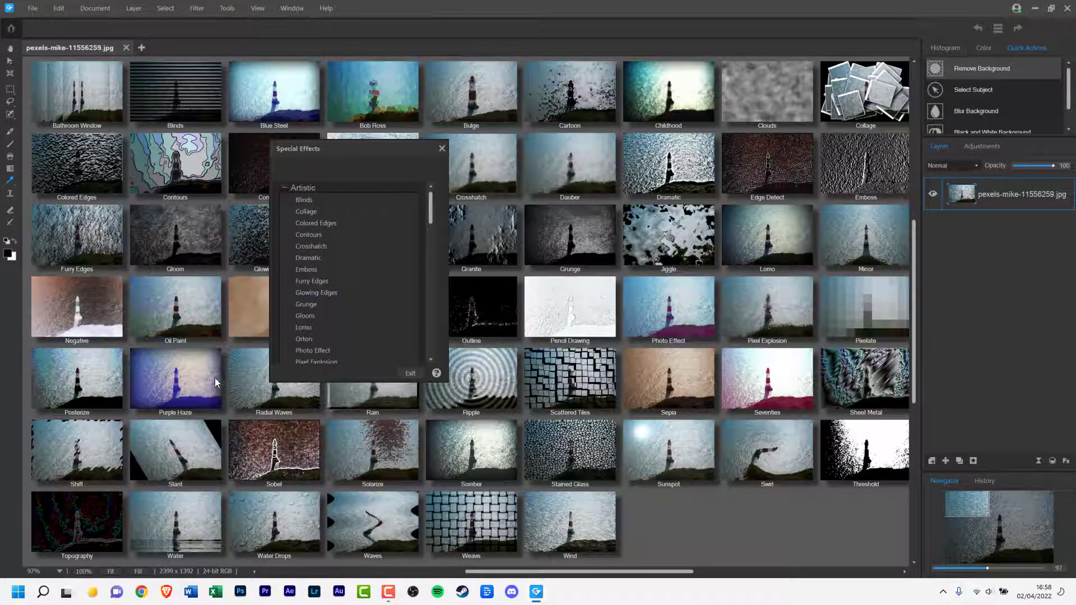
click(417, 374)
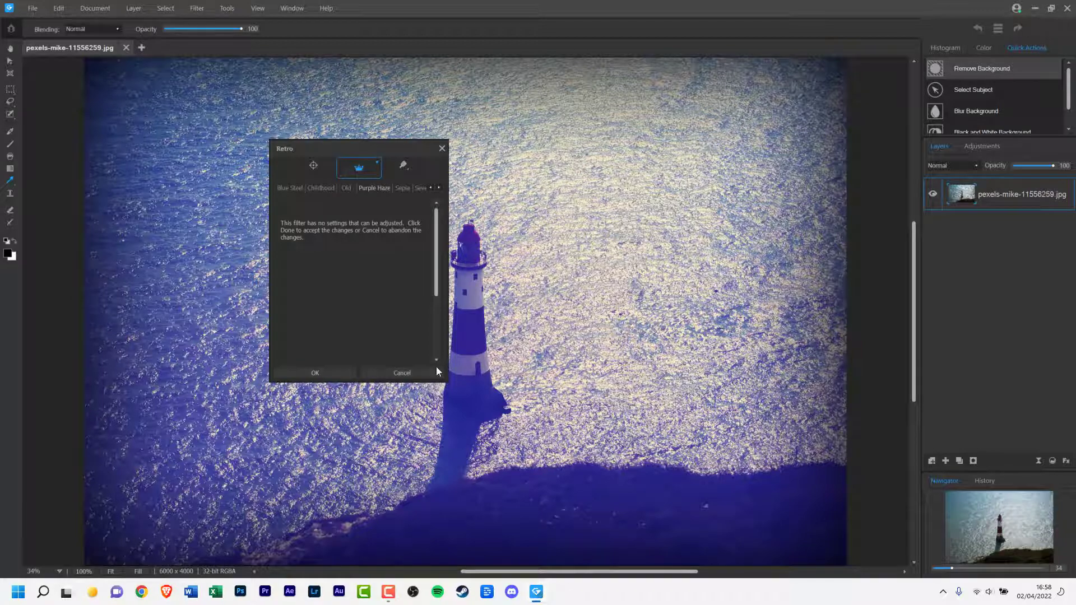
click(314, 373)
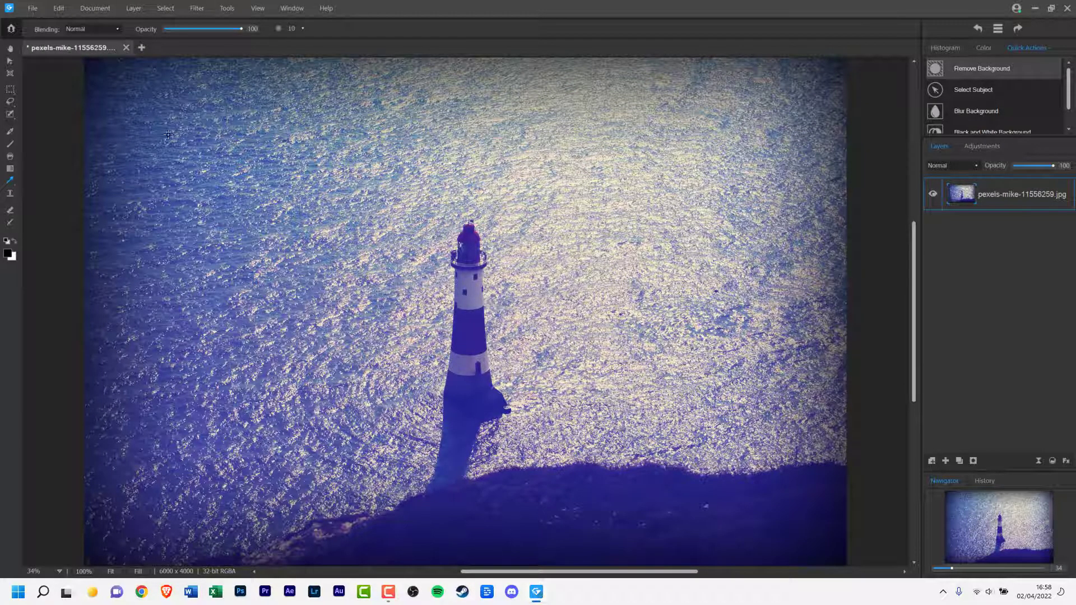
click(227, 8)
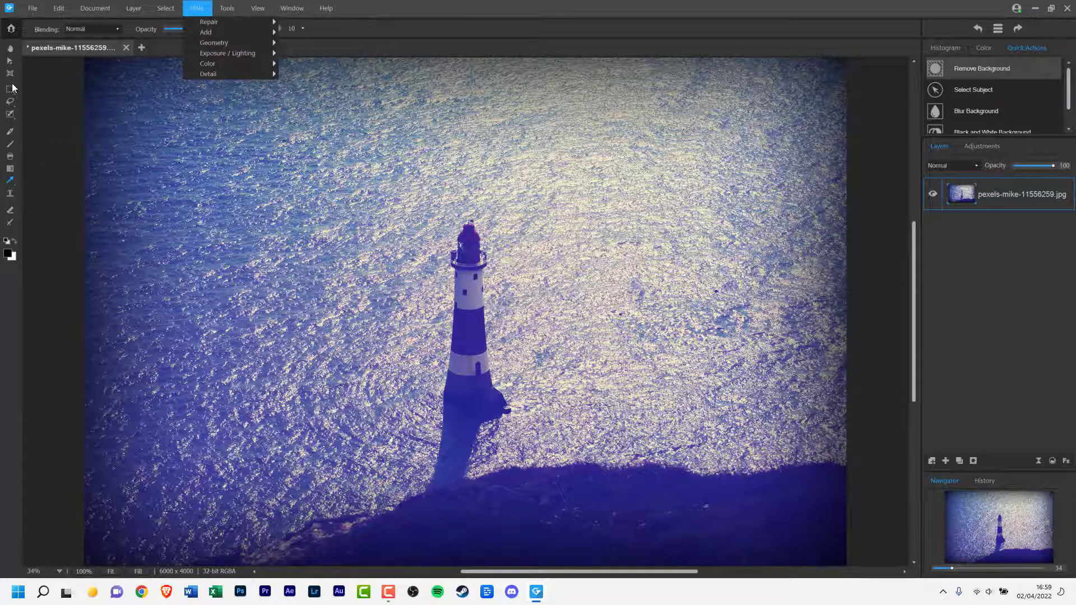
Bucket-fill the lighthouse and surrounding sea black at threshold 20.
click(10, 158)
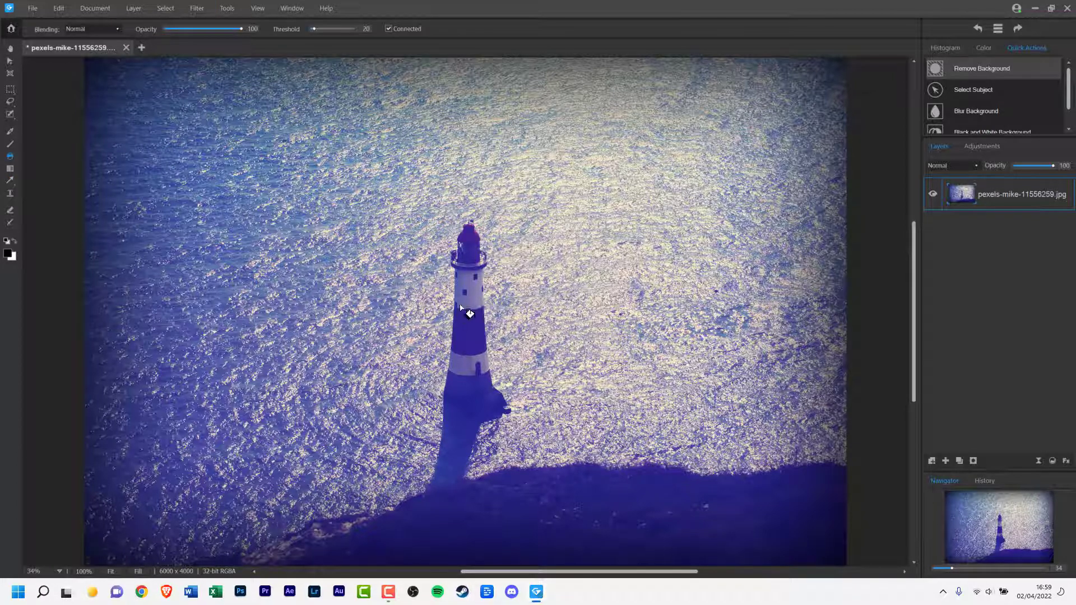
click(490, 329)
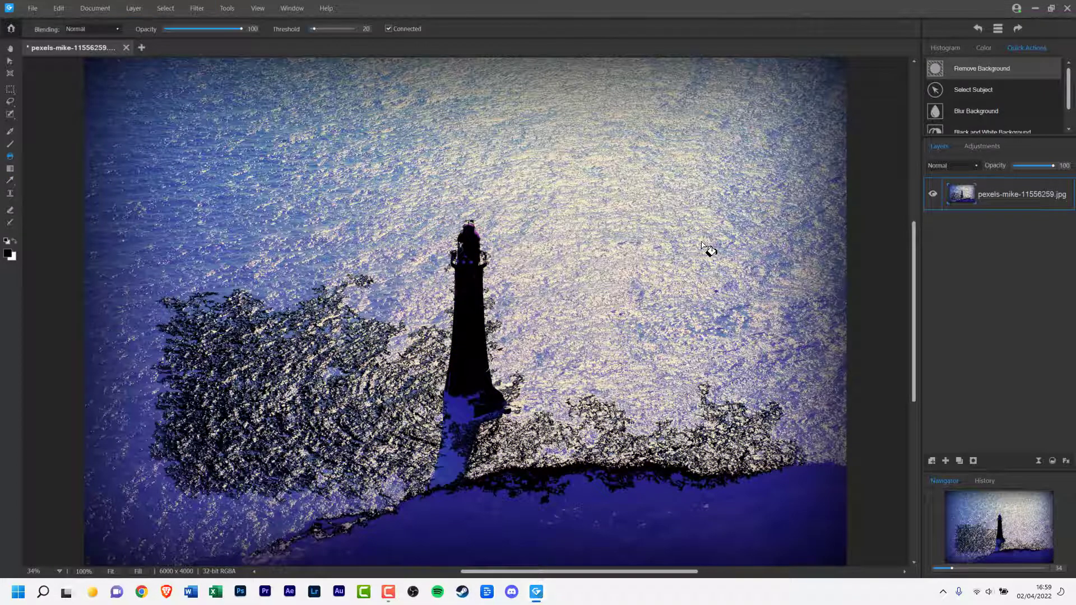